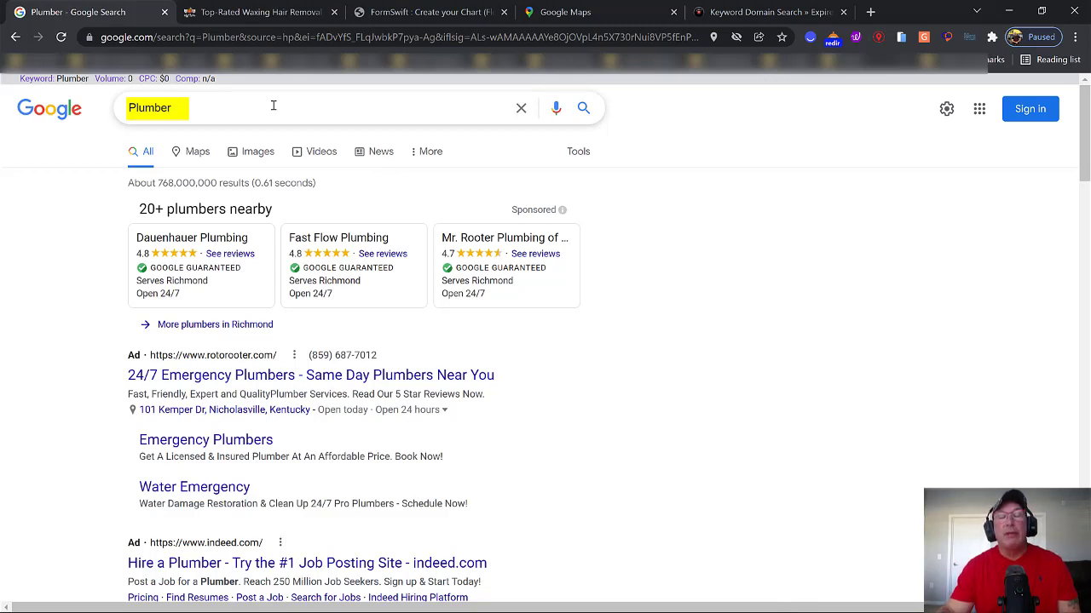
# Review the sponsored listings and the local map listings in the Google results for Plumber.
pyautogui.moveTo(1086, 167); pyautogui.dragTo(1077, 256)
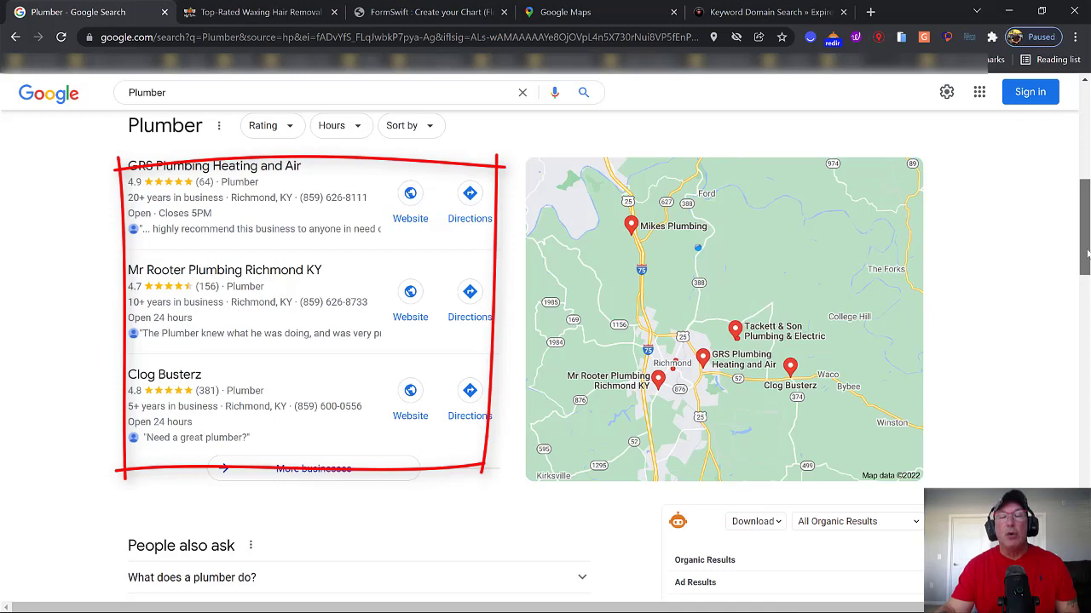
pyautogui.moveTo(1086, 252); pyautogui.dragTo(1085, 177)
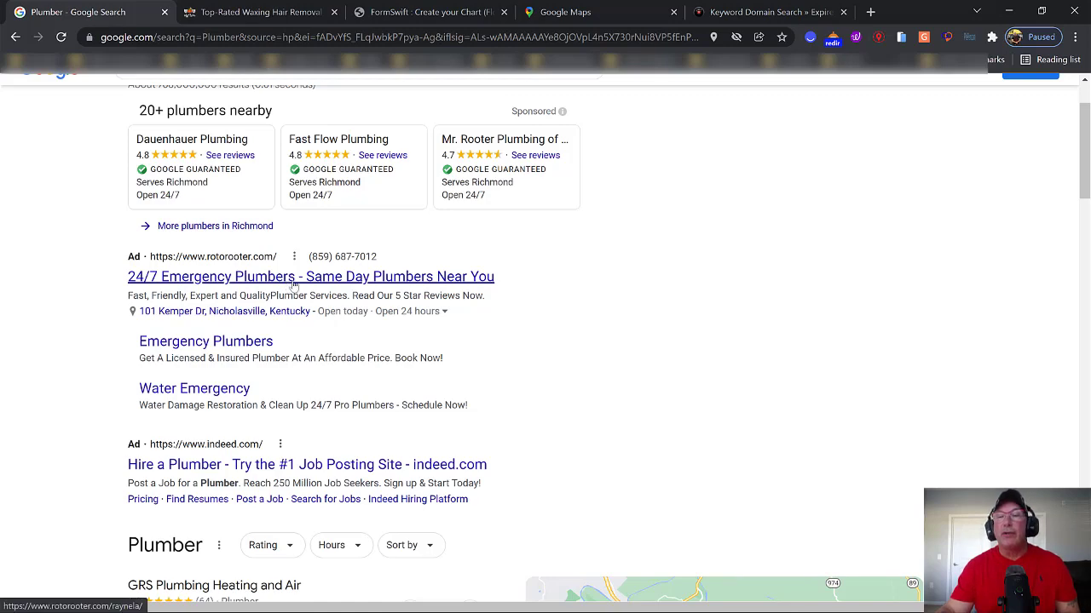
pyautogui.moveTo(1082, 184); pyautogui.dragTo(1082, 221)
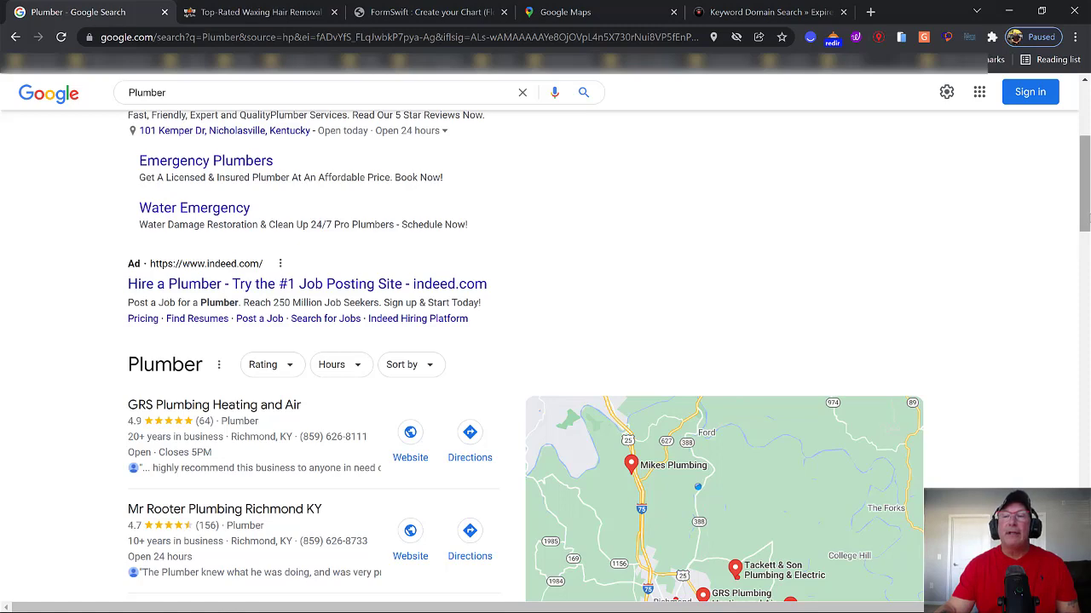
pyautogui.moveTo(1087, 227); pyautogui.dragTo(1087, 274)
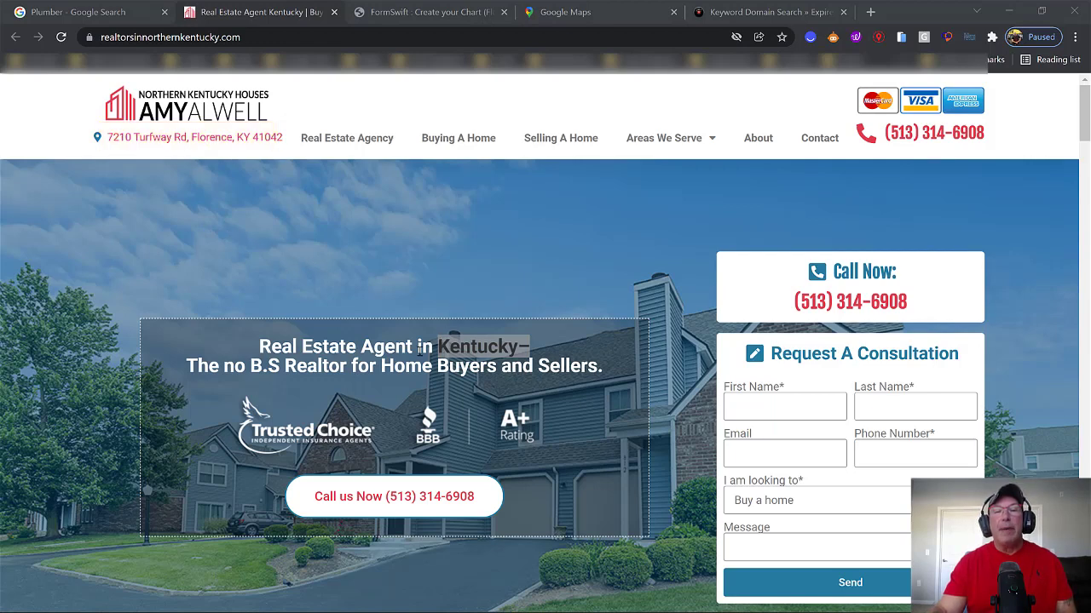
# Highlight the phrases Real Estate Agent and Kentucky in the realtor home page's headline.
pyautogui.click(414, 346)
pyautogui.moveTo(415, 346); pyautogui.dragTo(243, 348)
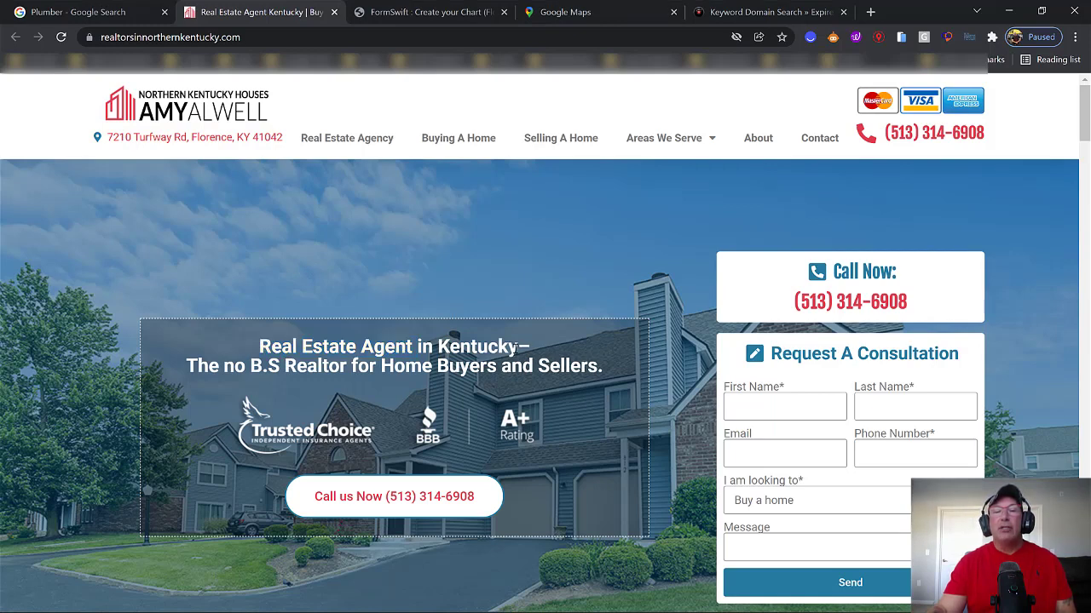
pyautogui.moveTo(414, 346); pyautogui.dragTo(260, 346)
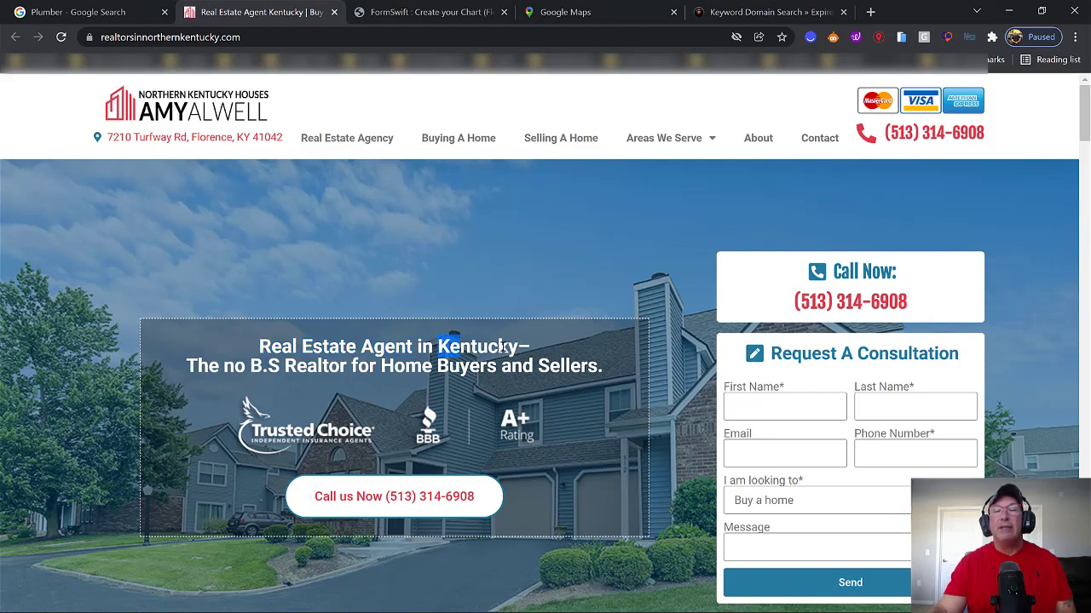
pyautogui.moveTo(438, 345); pyautogui.dragTo(535, 353)
# Review the realtor home page's sections, from the brokerage process down to the footer's map and contact details.
pyautogui.moveTo(1082, 125); pyautogui.dragTo(1053, 260)
pyautogui.scroll(-15, 1039, 324)
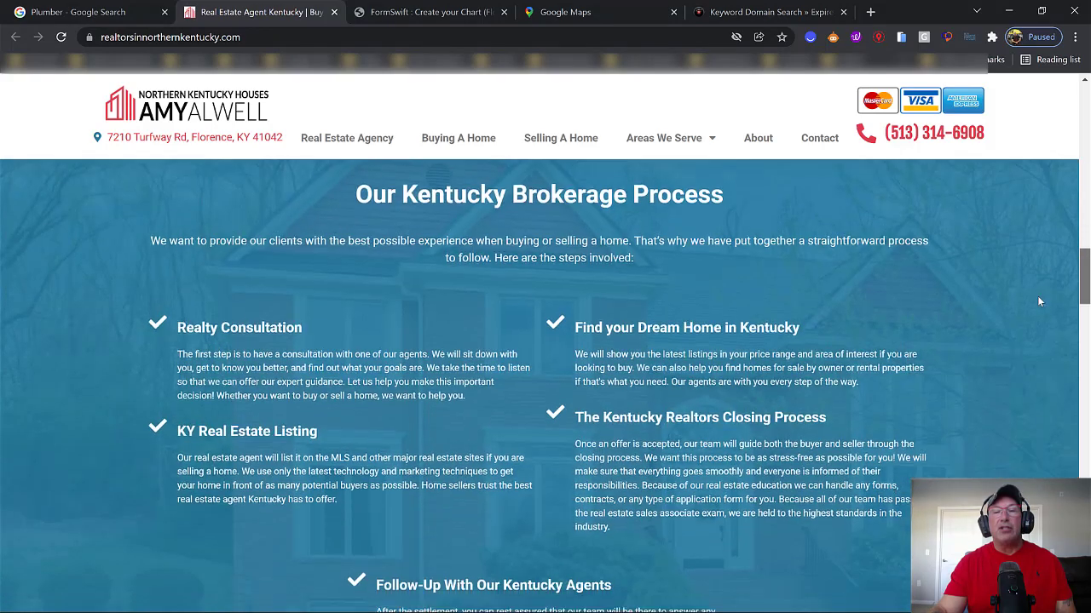
pyautogui.scroll(-7, 1033, 410)
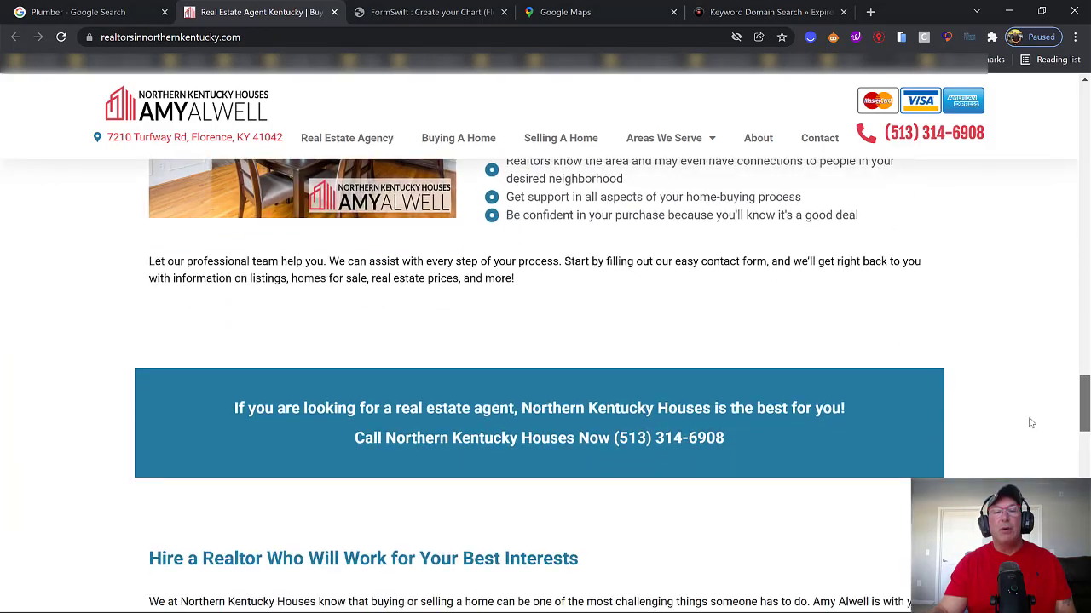
pyautogui.scroll(-5, 1026, 460)
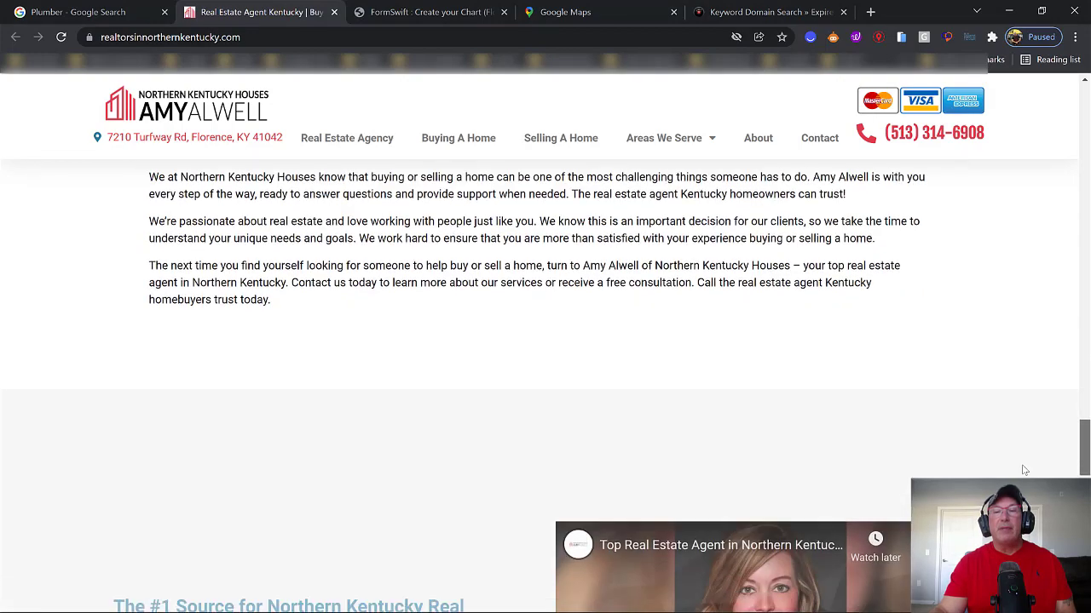
pyautogui.scroll(-4, 545, 386)
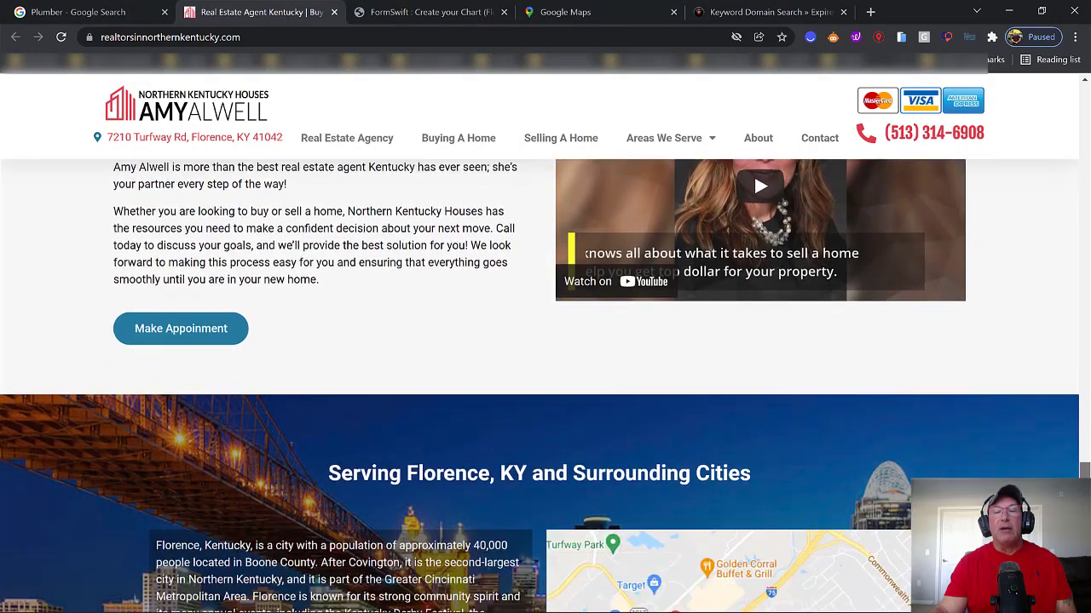
pyautogui.scroll(-7, 545, 386)
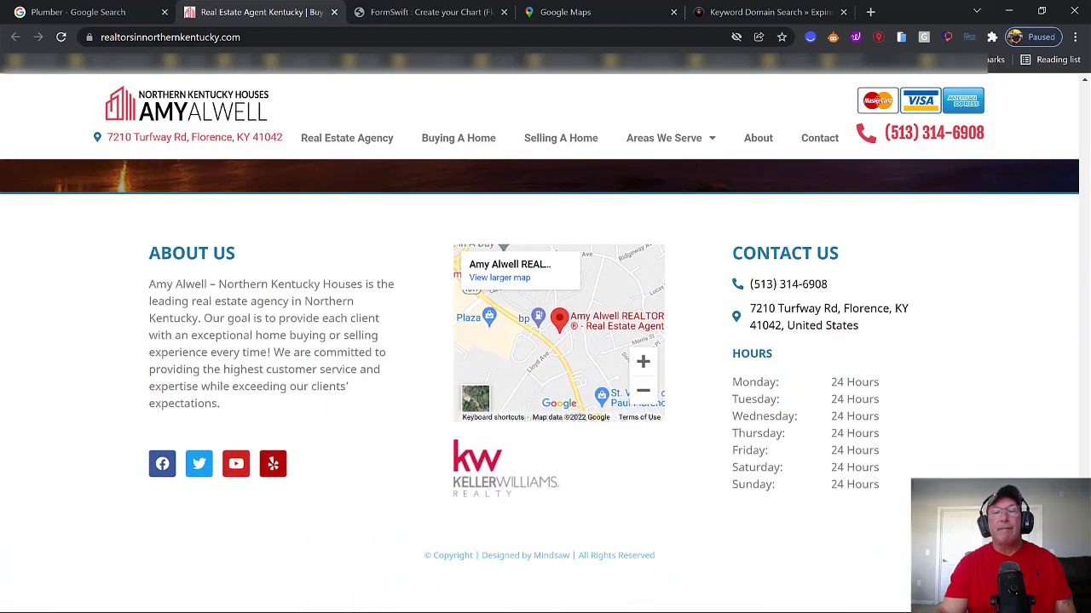
# Return to the beginning of the home page and highlight Real Estate Agent in the headline.
pyautogui.press('Home')
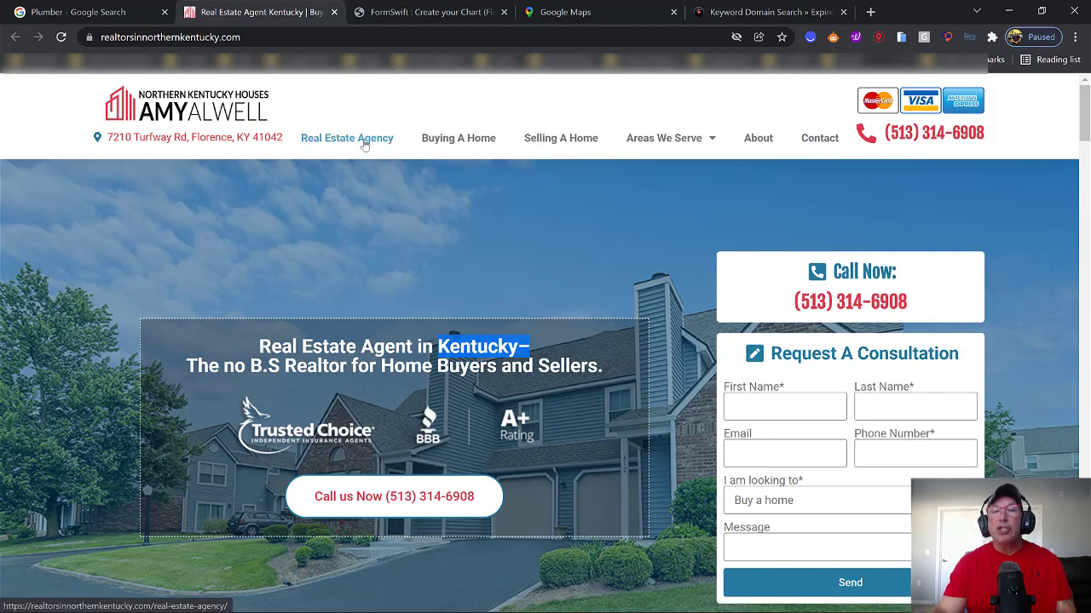
pyautogui.moveTo(345, 172); pyautogui.dragTo(346, 237)
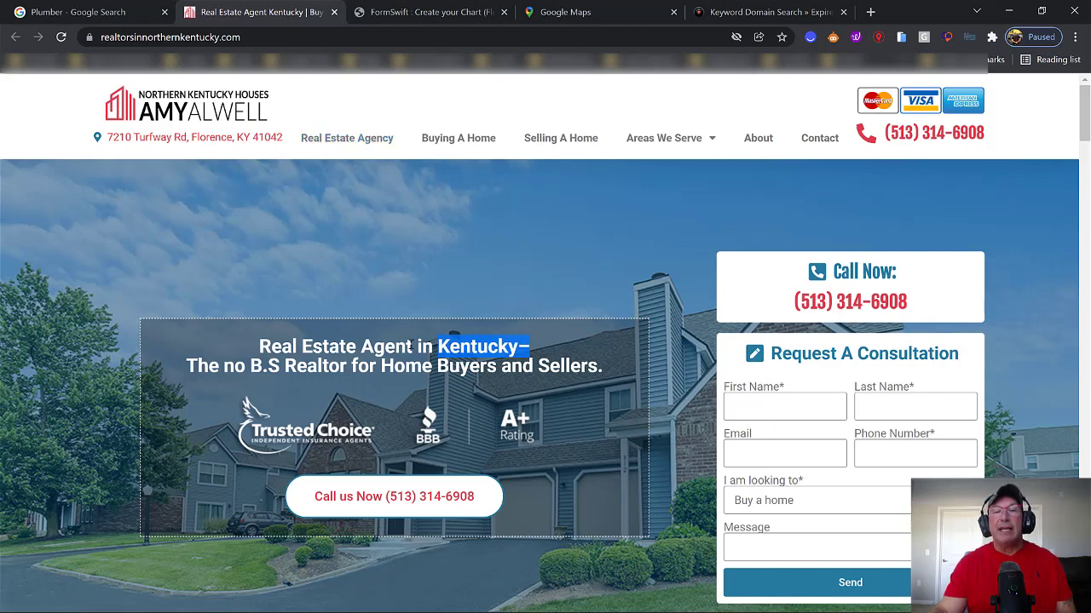
pyautogui.moveTo(410, 346); pyautogui.dragTo(271, 343)
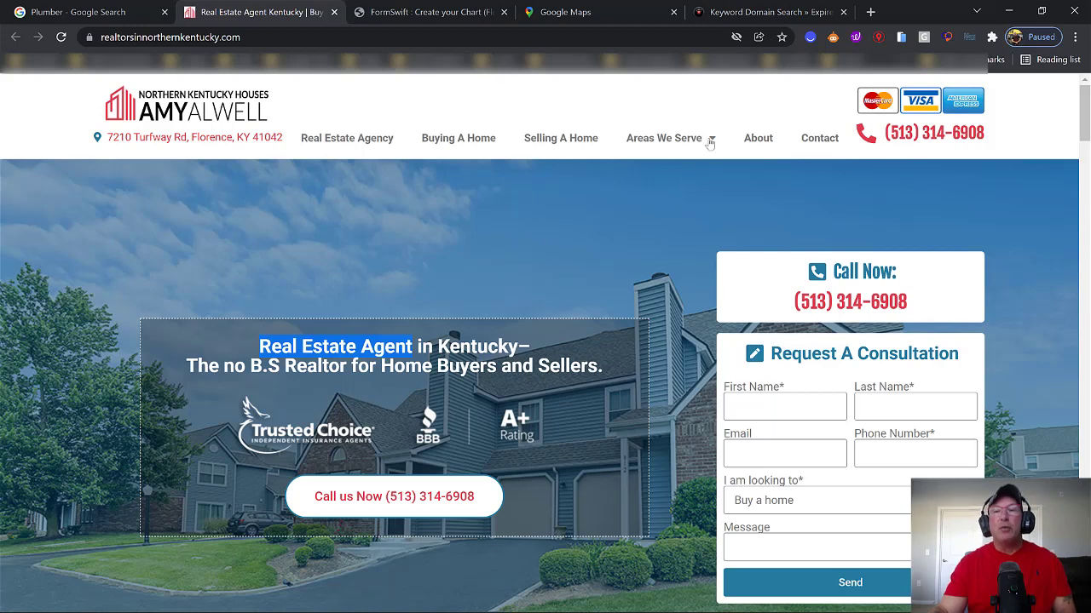
# Open the Erlanger, Kentucky page from the areas served and examine its realtor service links.
pyautogui.moveTo(711, 140)
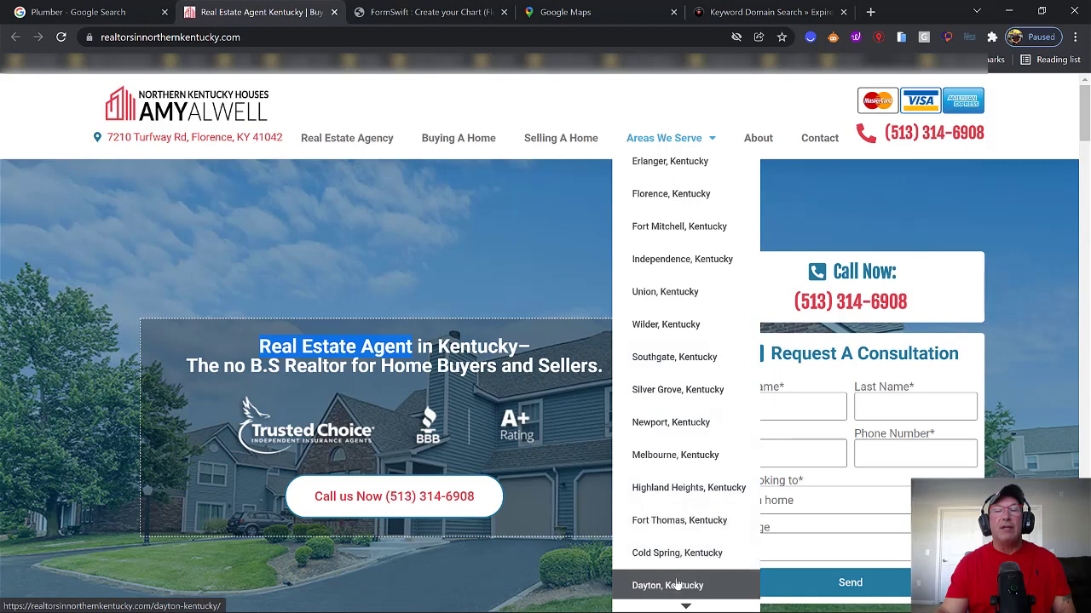
pyautogui.click(669, 166)
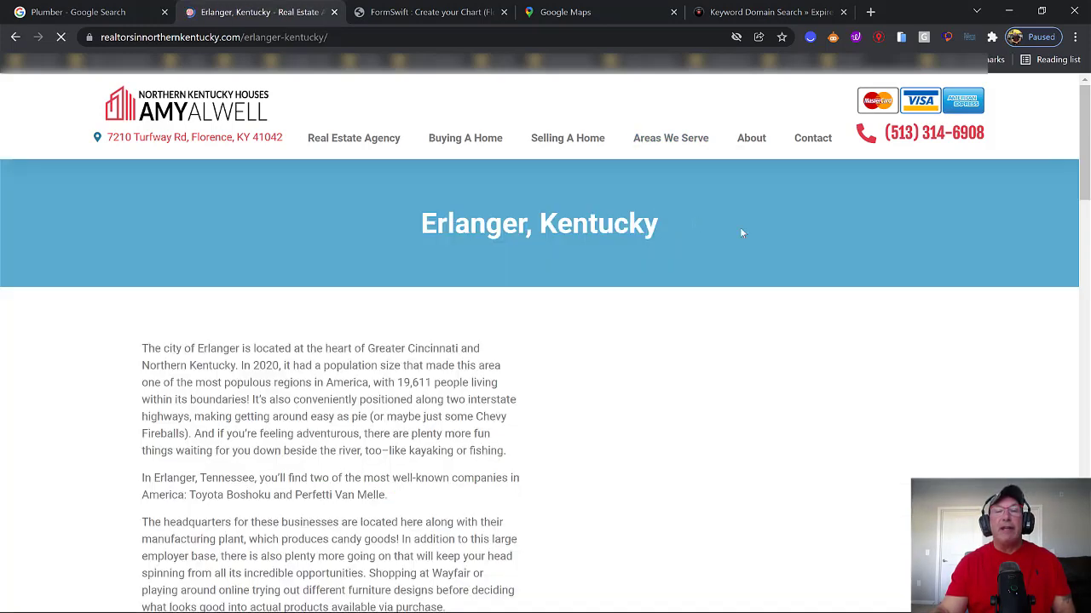
pyautogui.moveTo(1085, 187); pyautogui.dragTo(1077, 366)
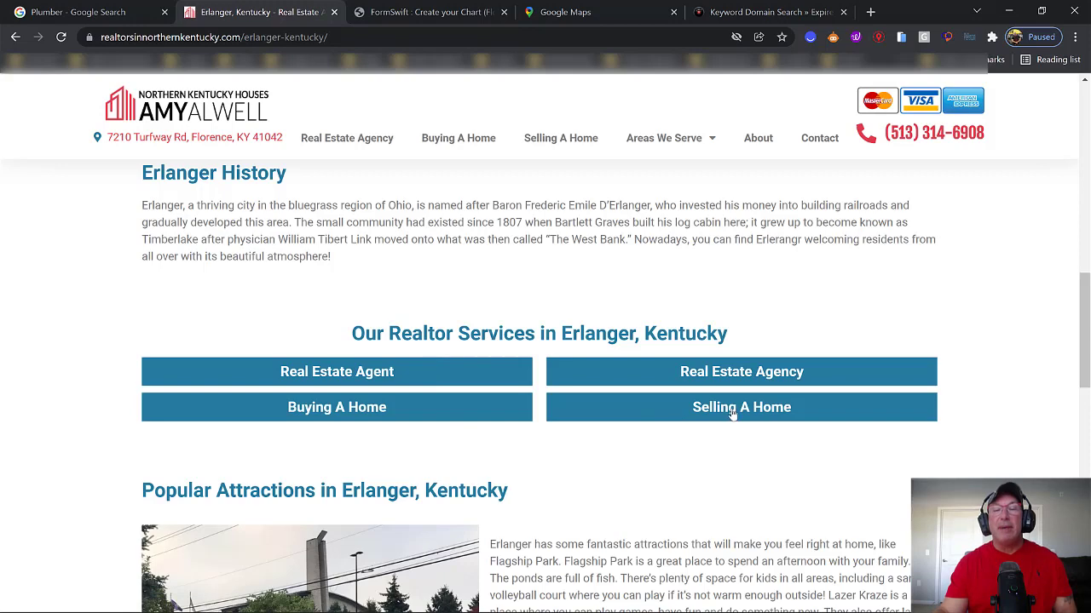
pyautogui.moveTo(1085, 374); pyautogui.dragTo(1057, 214)
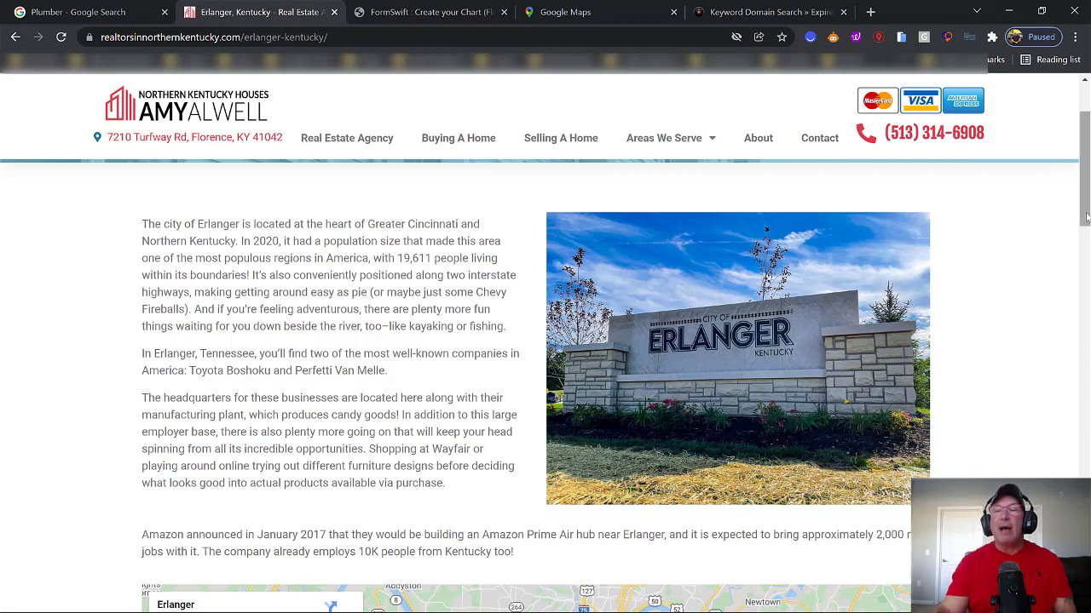
# Read through the Erlanger page's city introduction, embedded map, history and popular attractions.
pyautogui.scroll(-3, 1066, 273)
pyautogui.scroll(-7, 1064, 283)
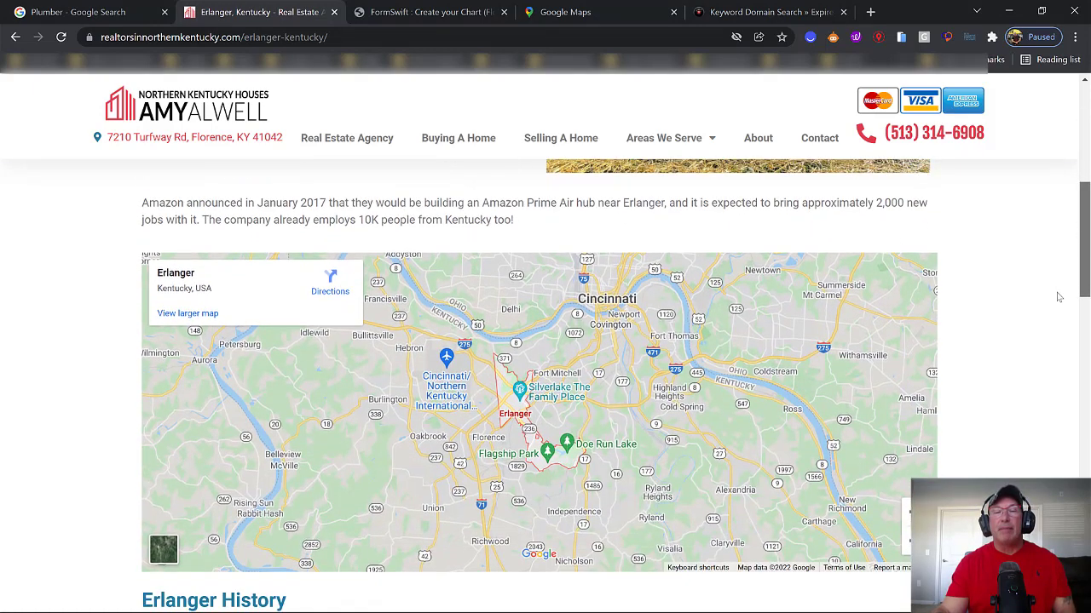
pyautogui.scroll(-3, 1022, 426)
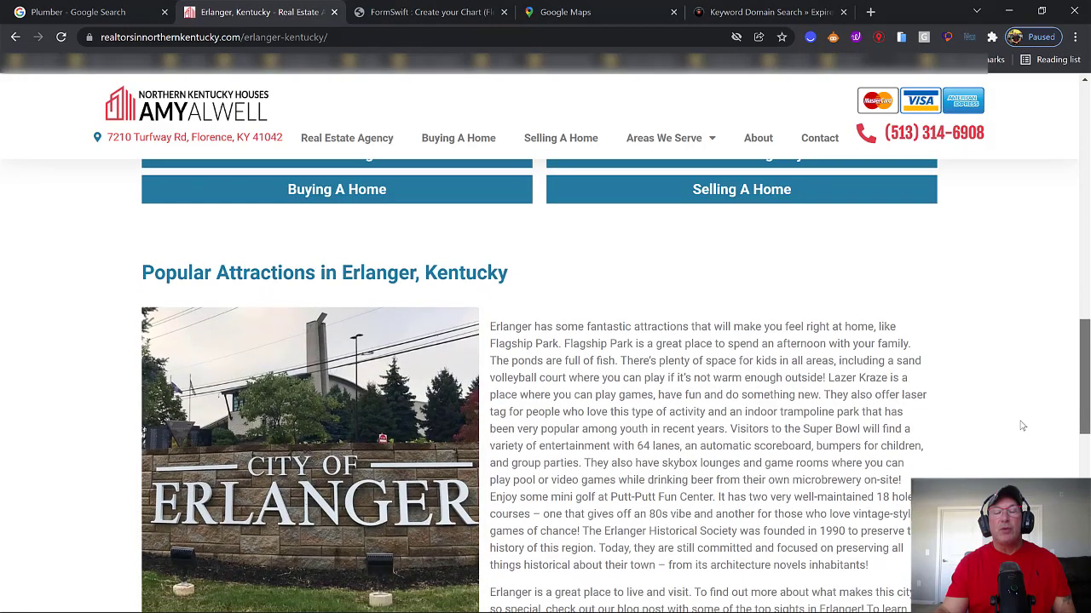
pyautogui.scroll(-1, 1013, 462)
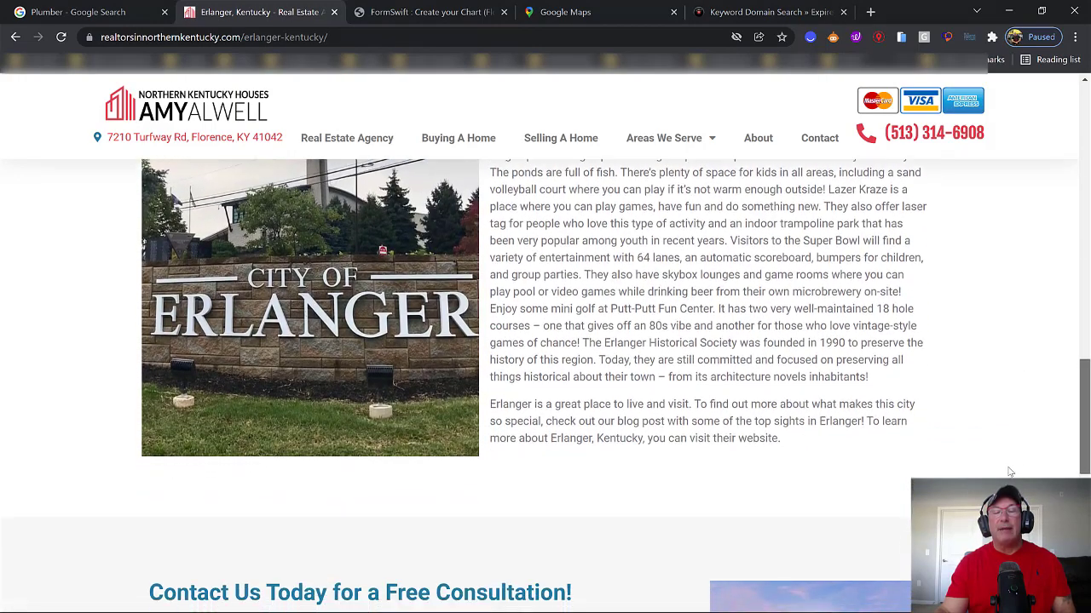
pyautogui.scroll(15, 1014, 383)
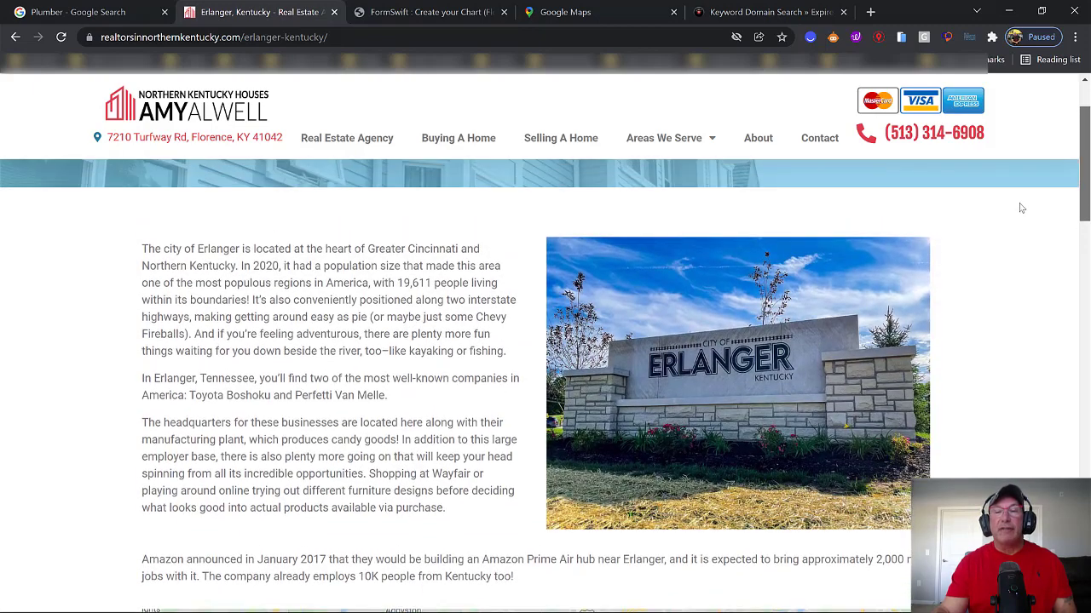
pyautogui.scroll(1, 1021, 209)
pyautogui.scroll(1, 1019, 204)
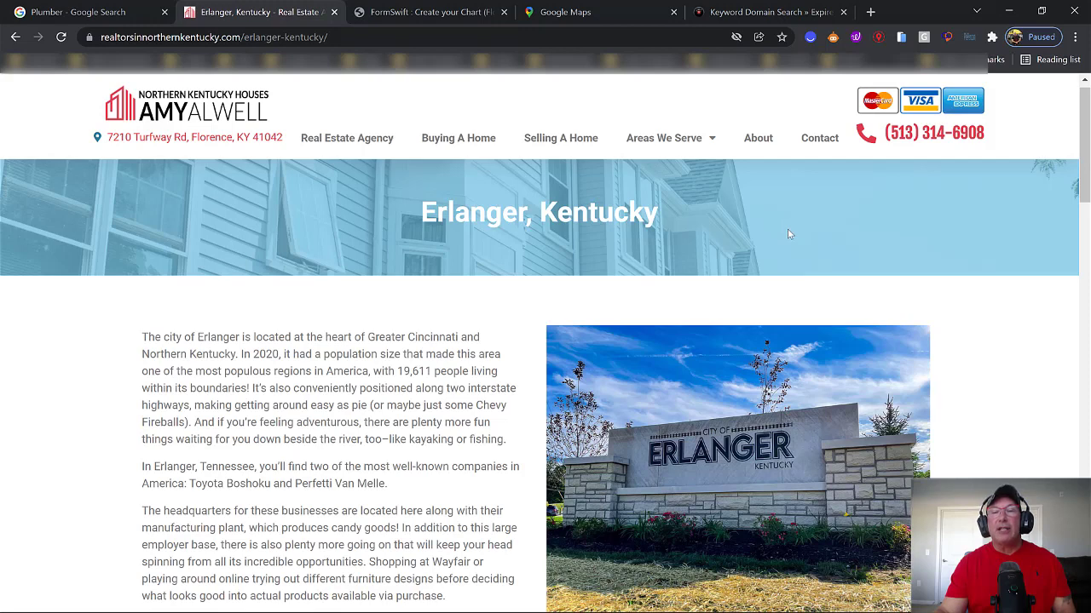
# Return to the realtor home page and compare the headline's Real Estate Agent keyword with the list of areas served.
pyautogui.click(233, 115)
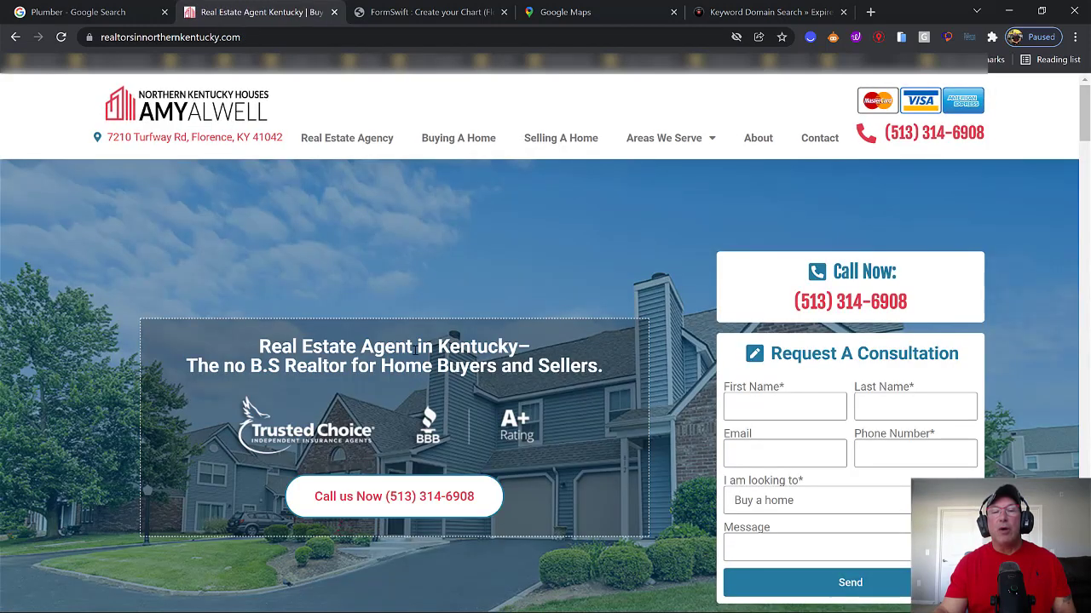
pyautogui.moveTo(275, 345); pyautogui.dragTo(277, 349)
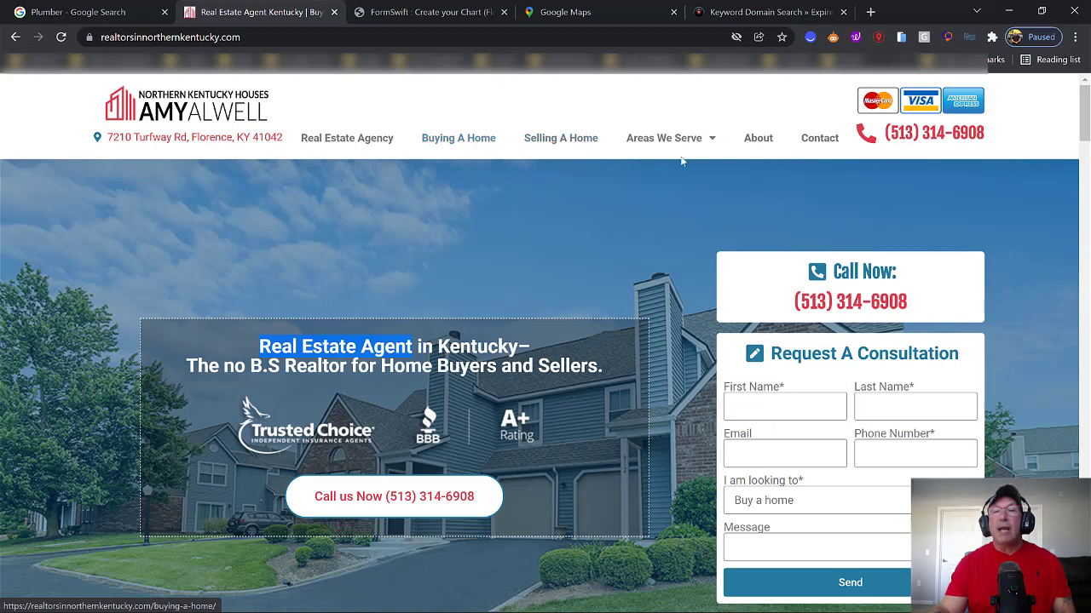
pyautogui.moveTo(686, 145)
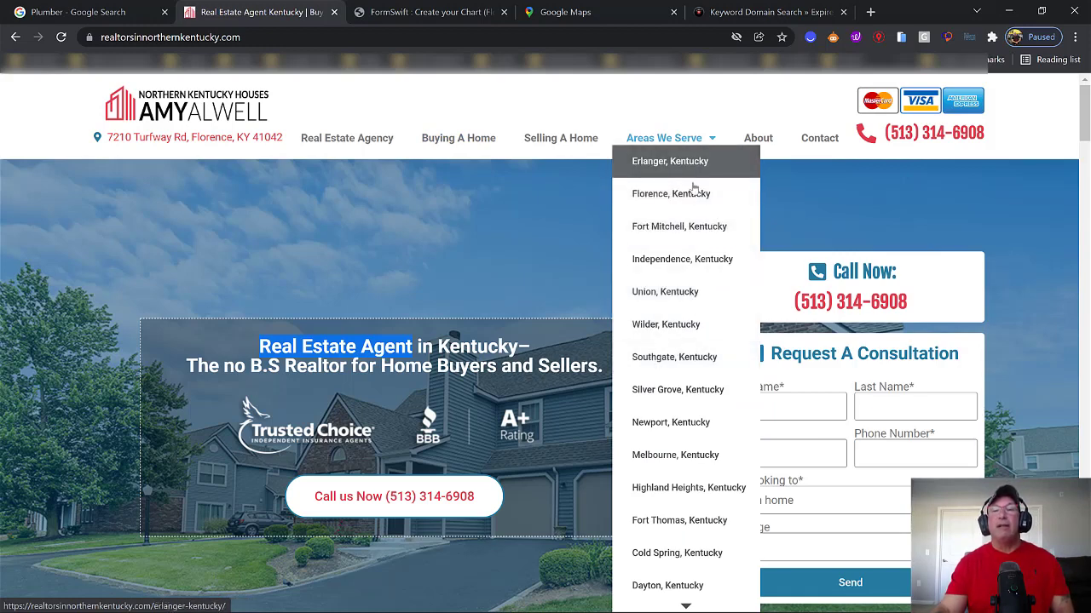
pyautogui.click(662, 196)
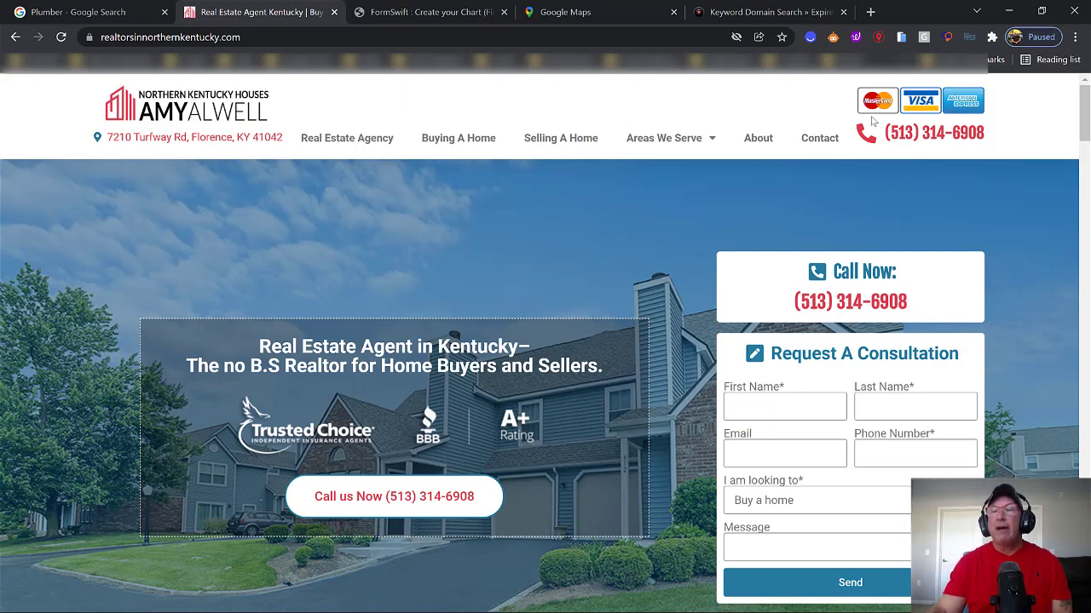
pyautogui.moveTo(1086, 114); pyautogui.dragTo(1085, 111)
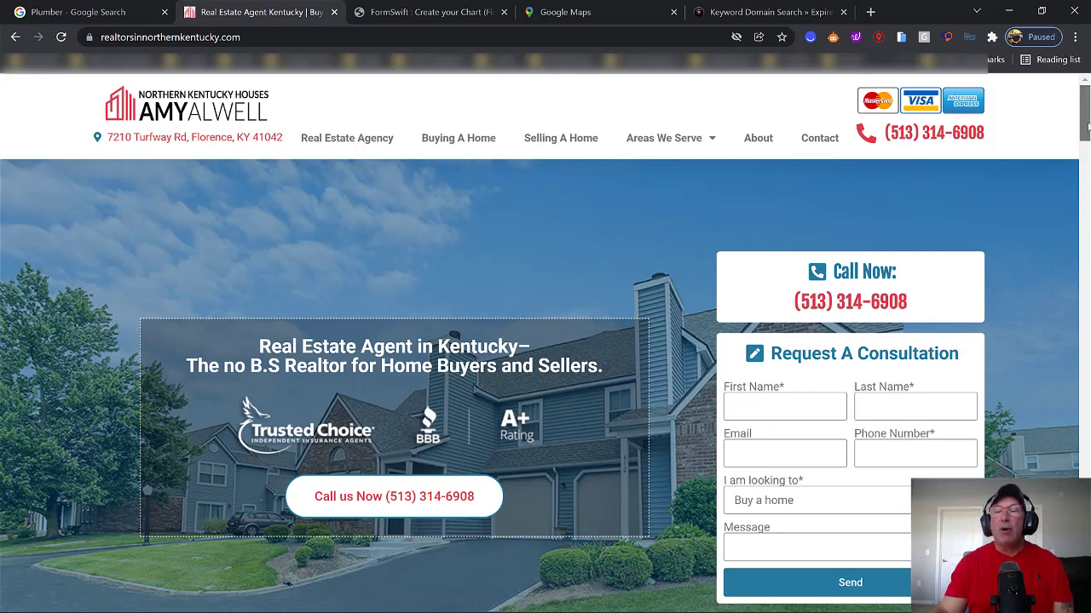
pyautogui.moveTo(1086, 126)
pyautogui.mouseDown()
pyautogui.moveTo(1086, 137)
pyautogui.moveTo(1087, 114)
pyautogui.mouseUp()
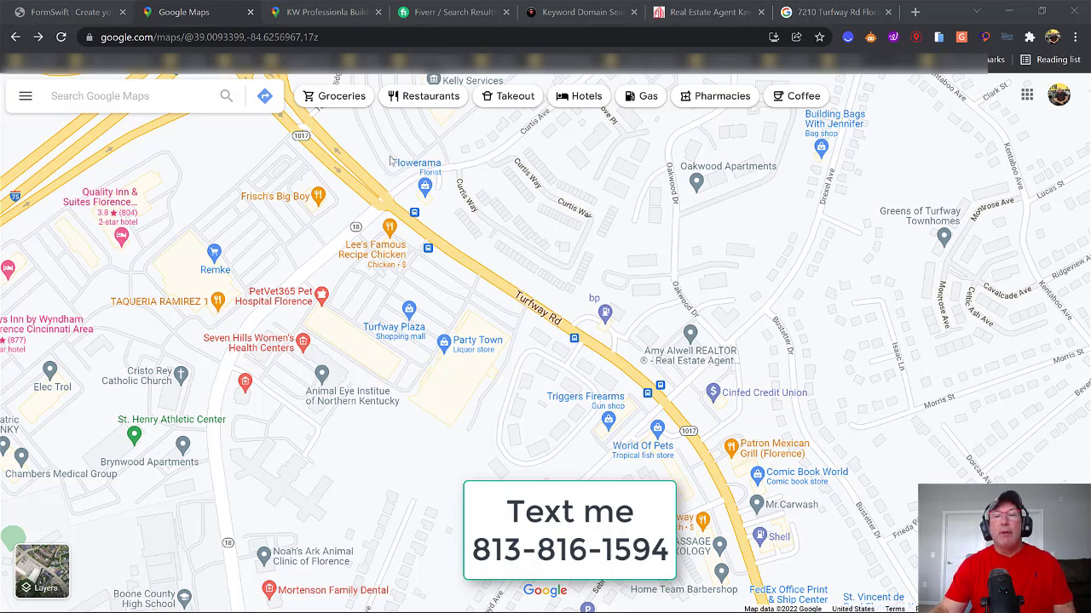
# Search Google Maps for the realtor's copied street address.
pyautogui.click(103, 96)
pyautogui.rightClick(103, 97)
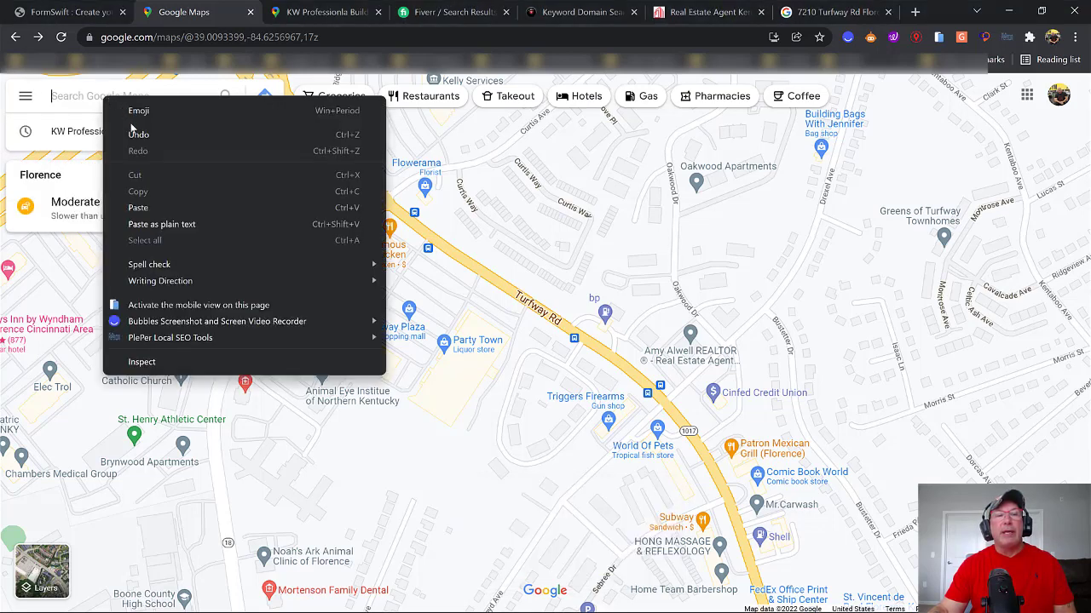
pyautogui.click(145, 207)
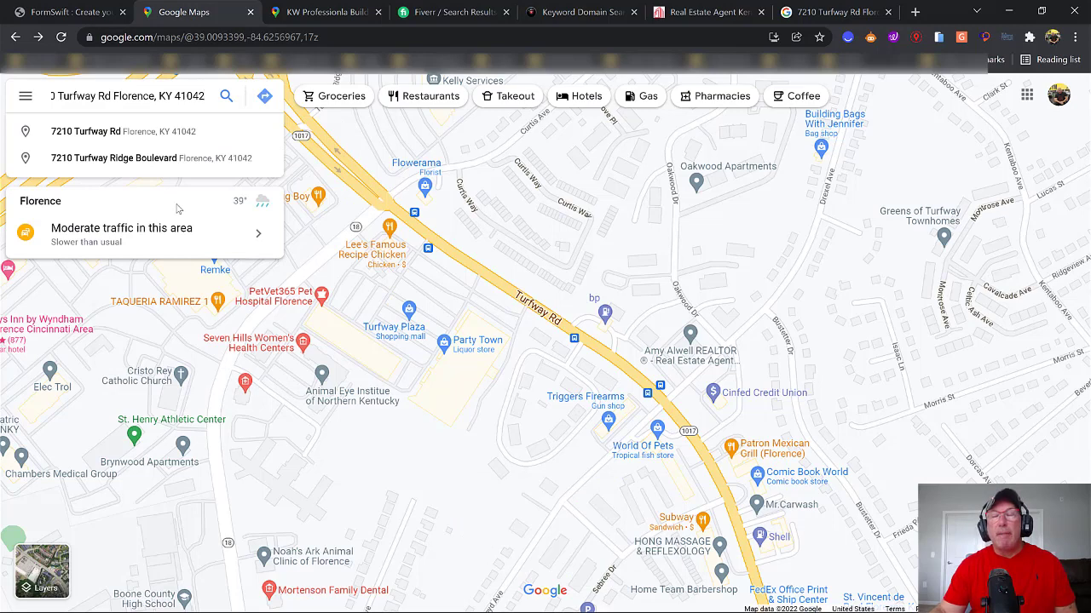
pyautogui.click(183, 203)
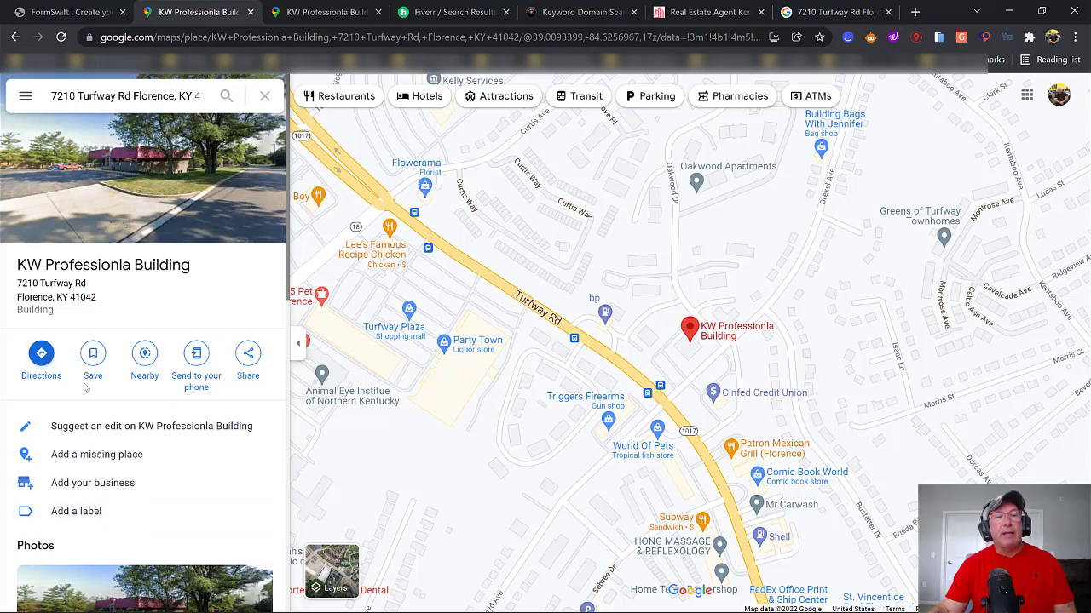
# Get driving directions from KW Professionla Building to Your location by reversing the route, and enlarge the map around its start.
pyautogui.click(41, 353)
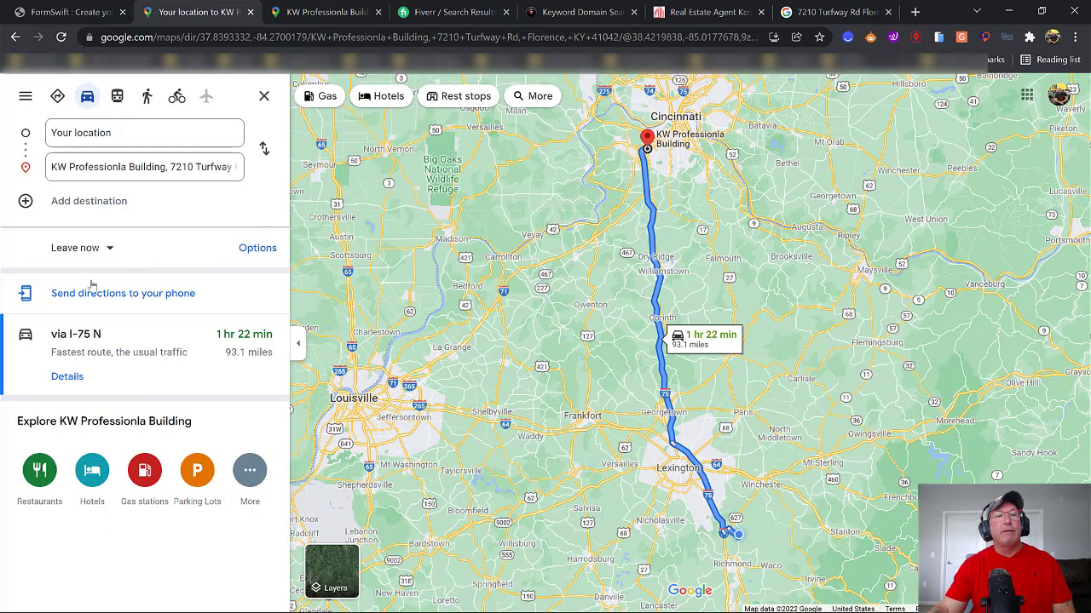
pyautogui.click(264, 149)
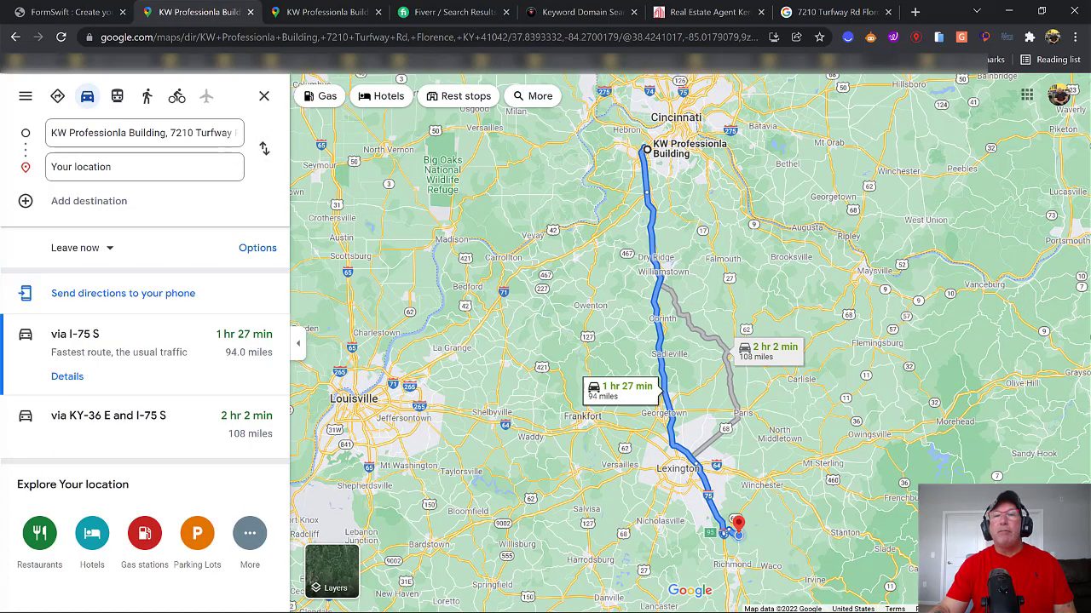
pyautogui.click(1072, 543)
pyautogui.moveTo(686, 256); pyautogui.dragTo(692, 512)
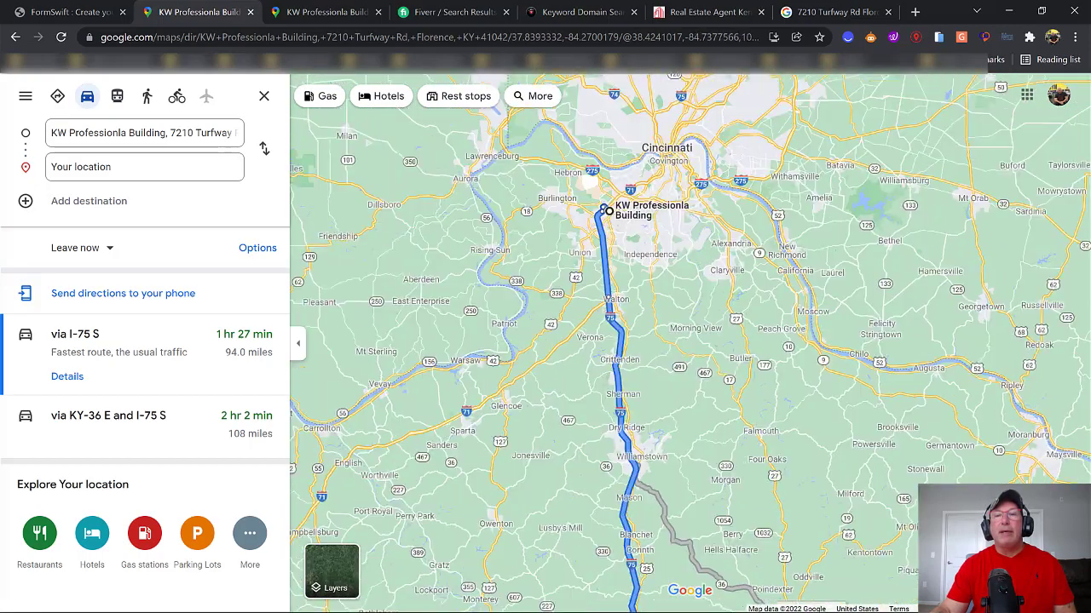
# Change the driving route's destination from Your location to St. Elizabeth Florence Hospital on Houston Road, keeping KW Professionla Building as the start.
pyautogui.scroll(2, 791, 355)
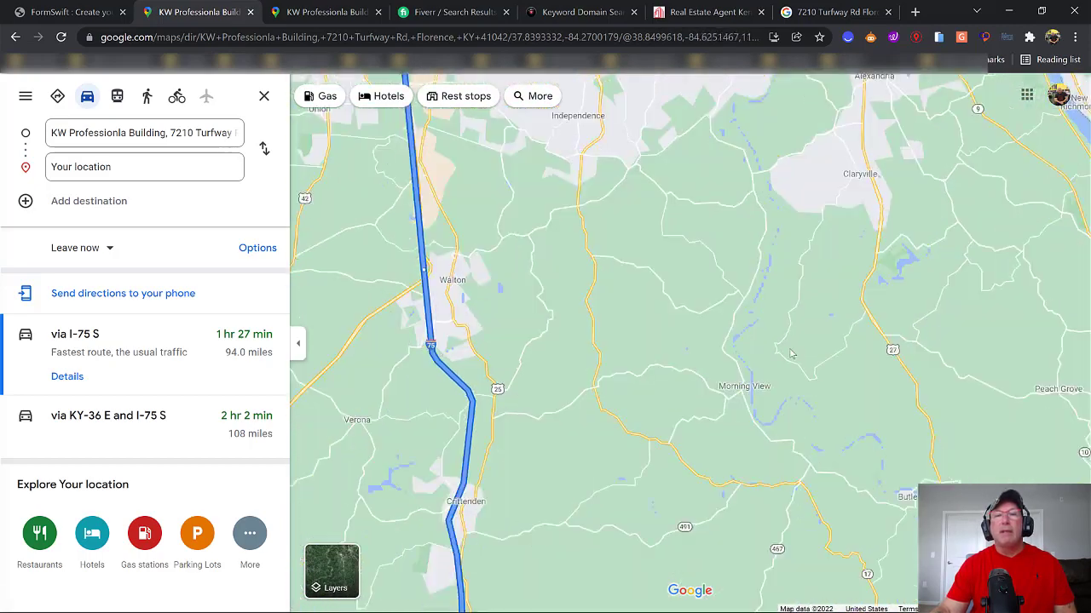
pyautogui.moveTo(493, 116); pyautogui.dragTo(713, 585)
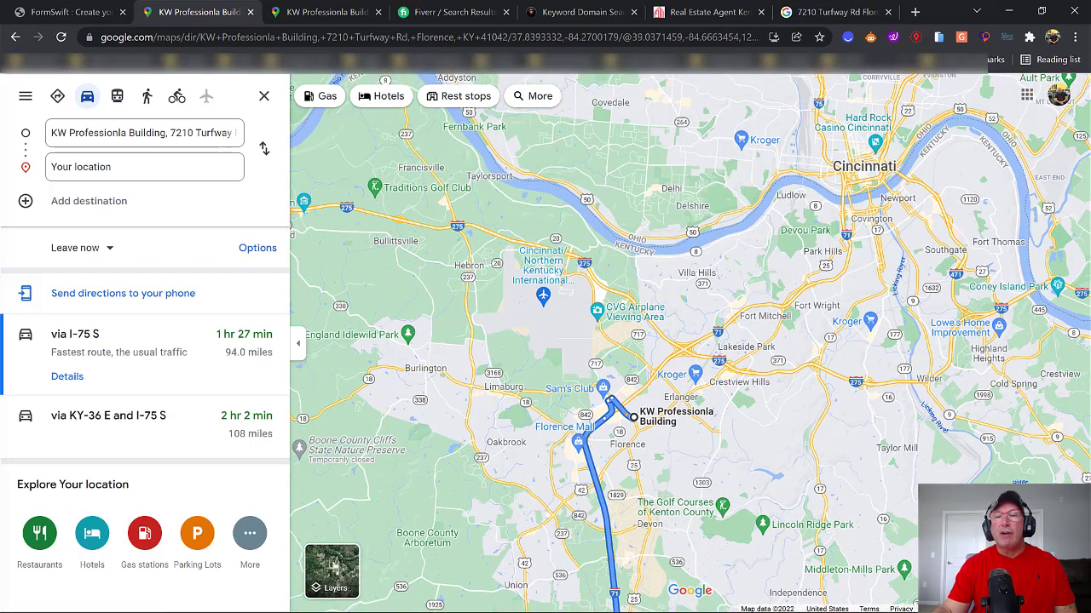
pyautogui.scroll(2, 680, 377)
pyautogui.moveTo(680, 377); pyautogui.dragTo(678, 268)
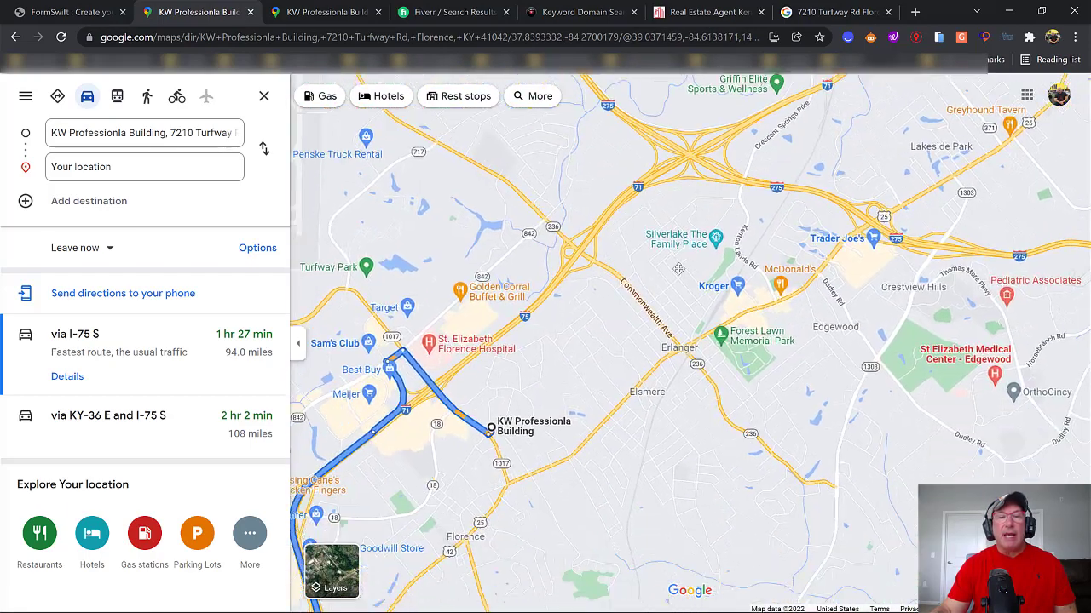
pyautogui.moveTo(563, 488); pyautogui.dragTo(566, 470)
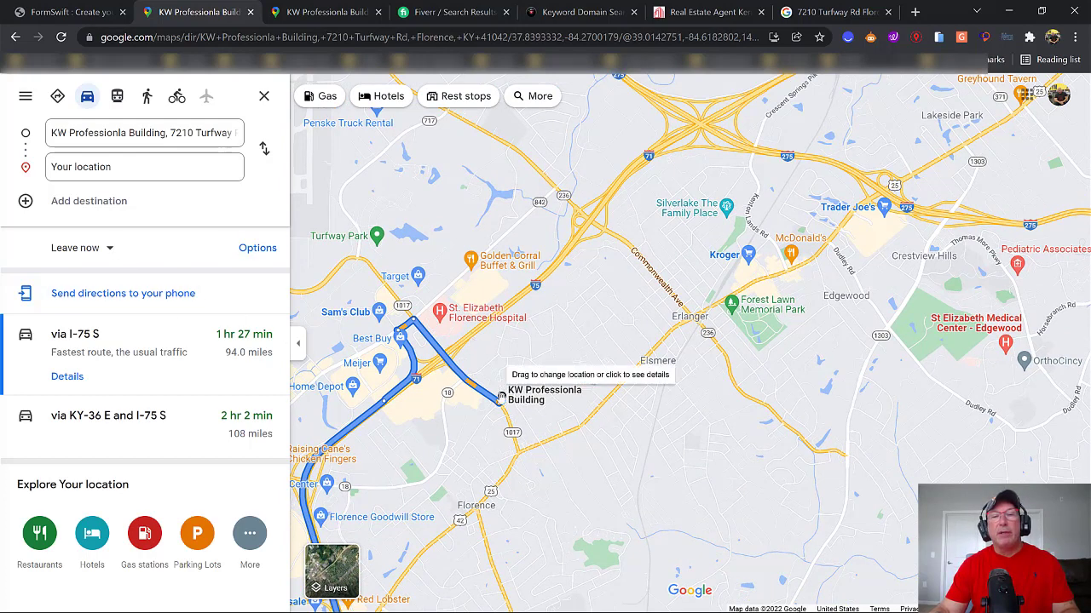
pyautogui.click(85, 166)
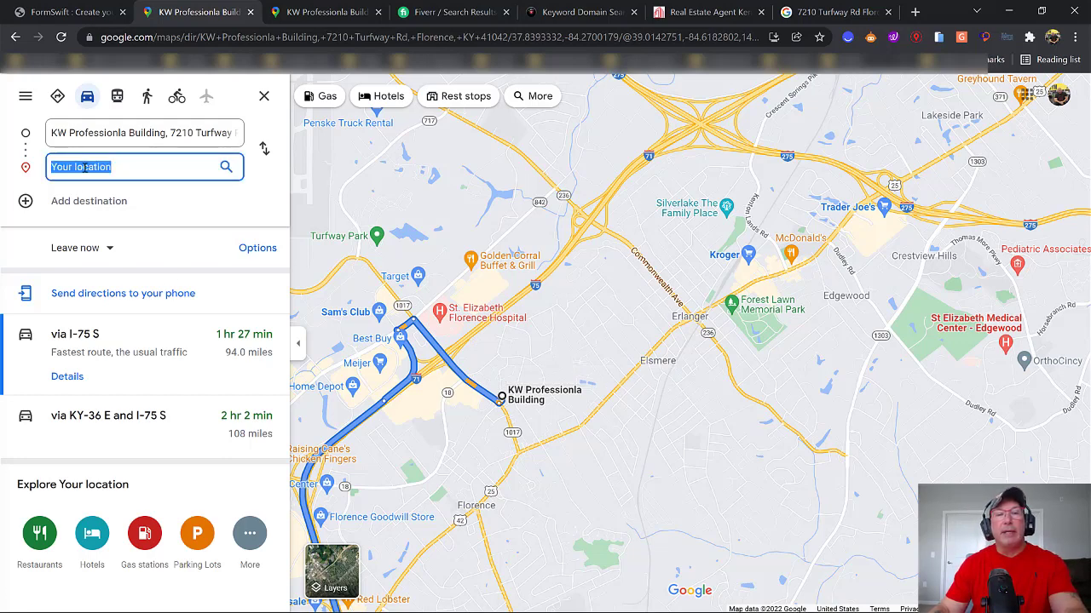
pyautogui.press('BackSpace')
pyautogui.write('st')
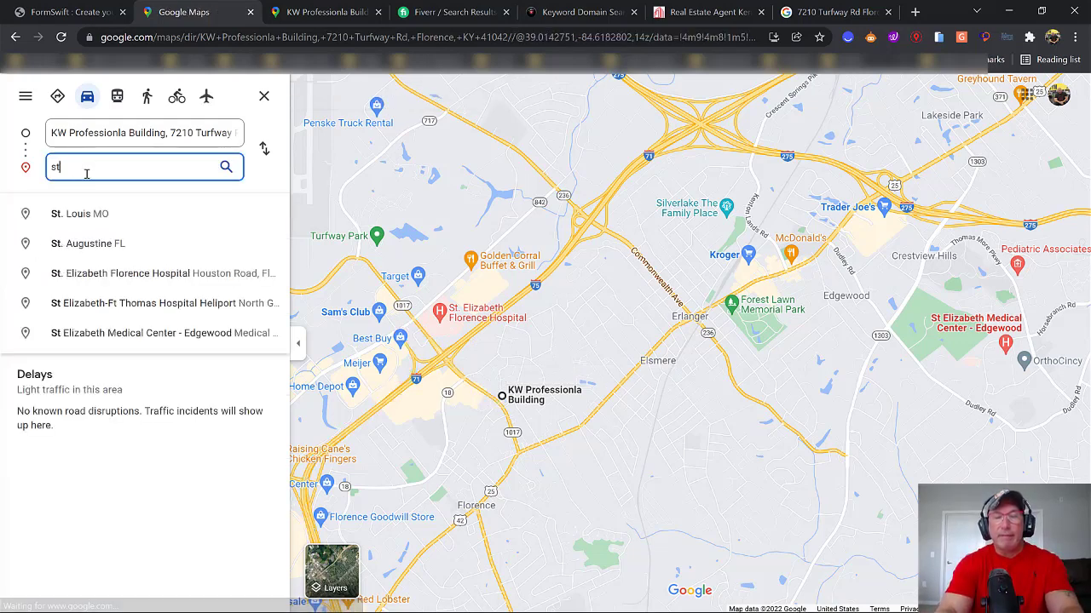
pyautogui.write('. el')
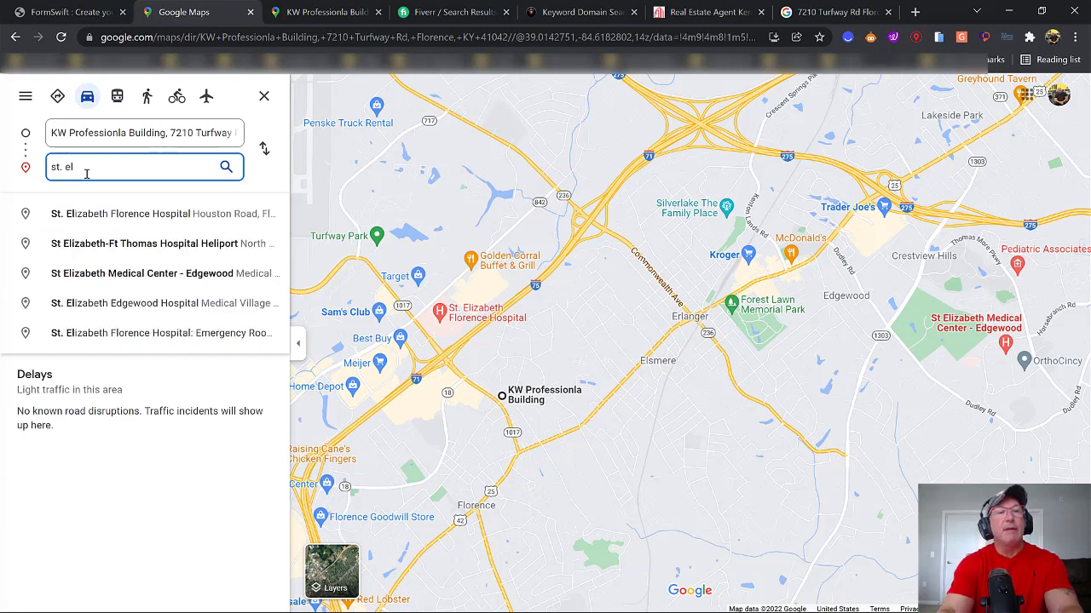
pyautogui.click(82, 214)
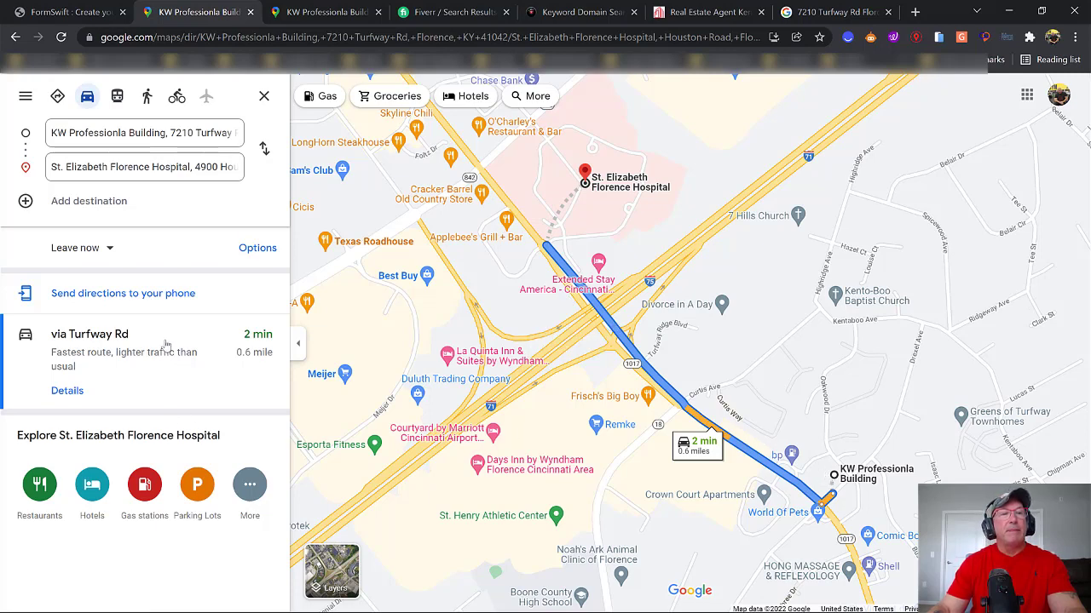
# Copy the medium-size embed HTML of the directions map from KW Professionla Building to St. Elizabeth Florence Hospital.
pyautogui.click(25, 97)
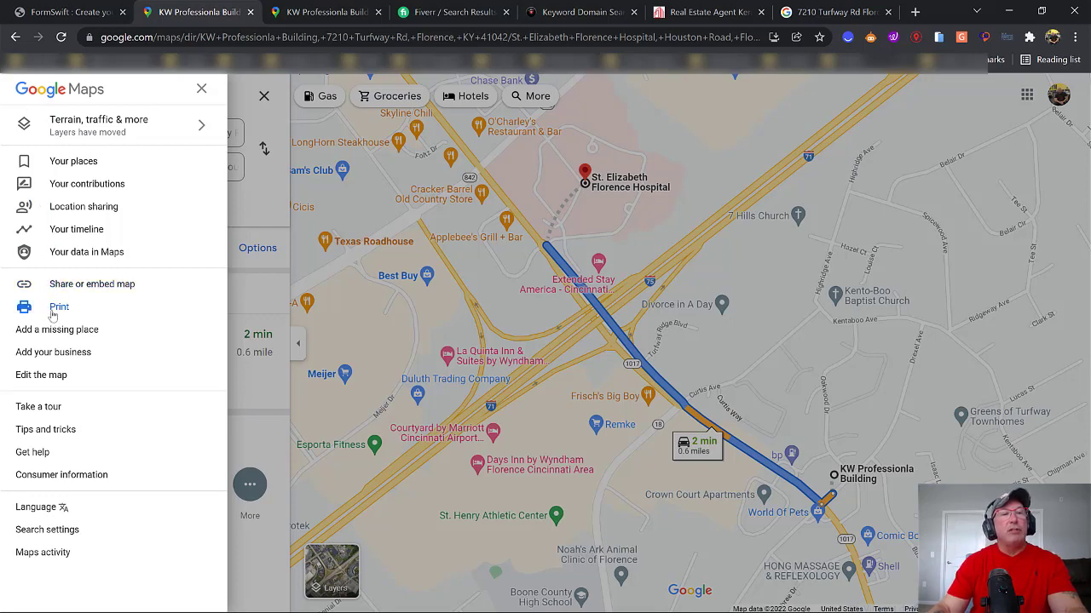
pyautogui.click(92, 285)
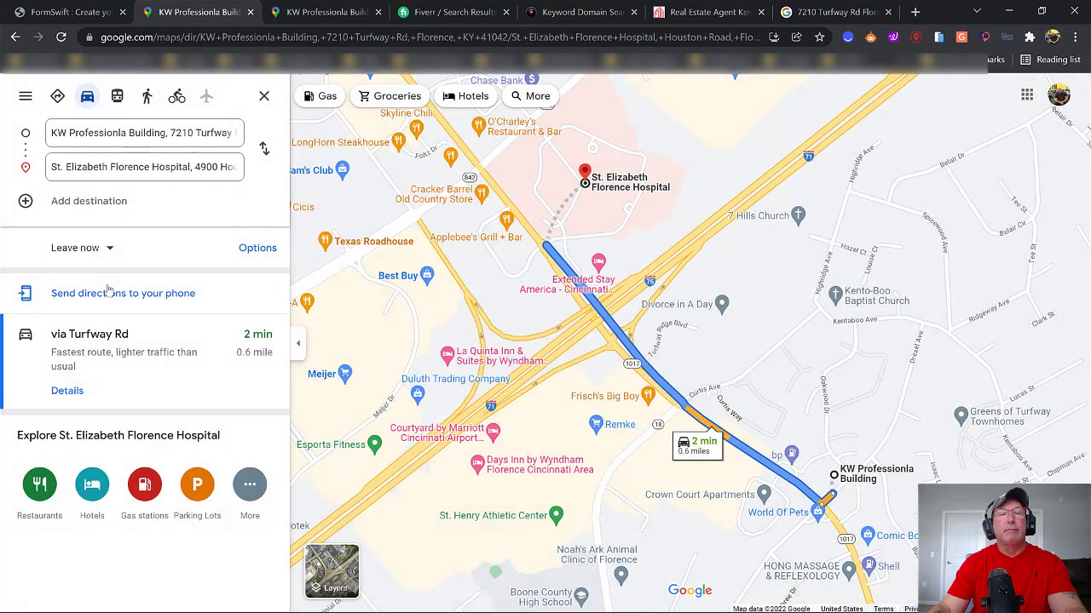
pyautogui.click(529, 265)
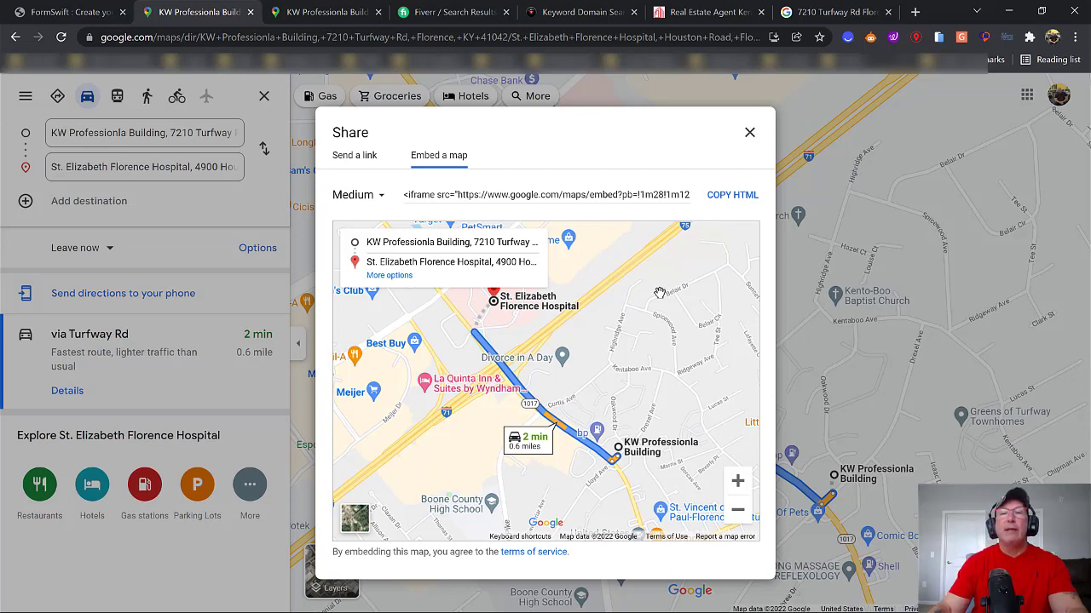
pyautogui.click(732, 195)
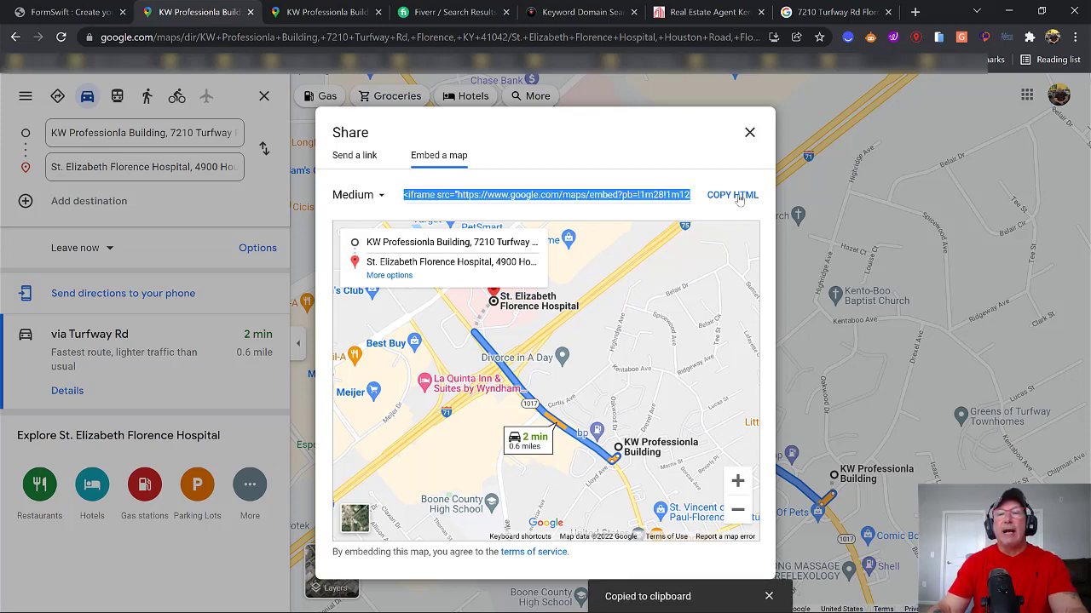
pyautogui.click(749, 134)
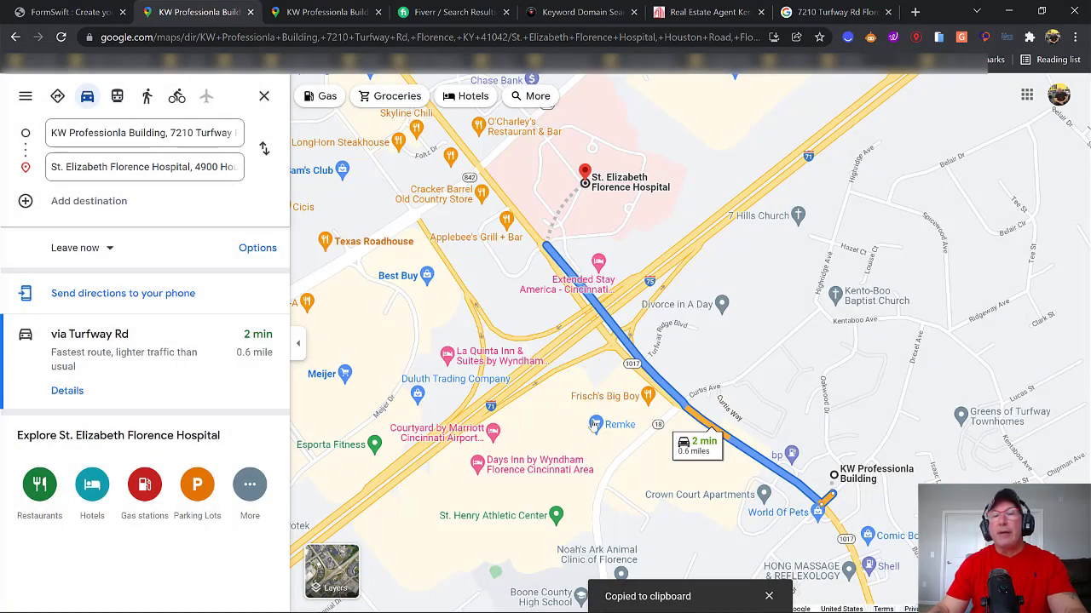
# Switch to the Fiverr results for "map embeds" and look over the offered services.
pyautogui.moveTo(594, 426)
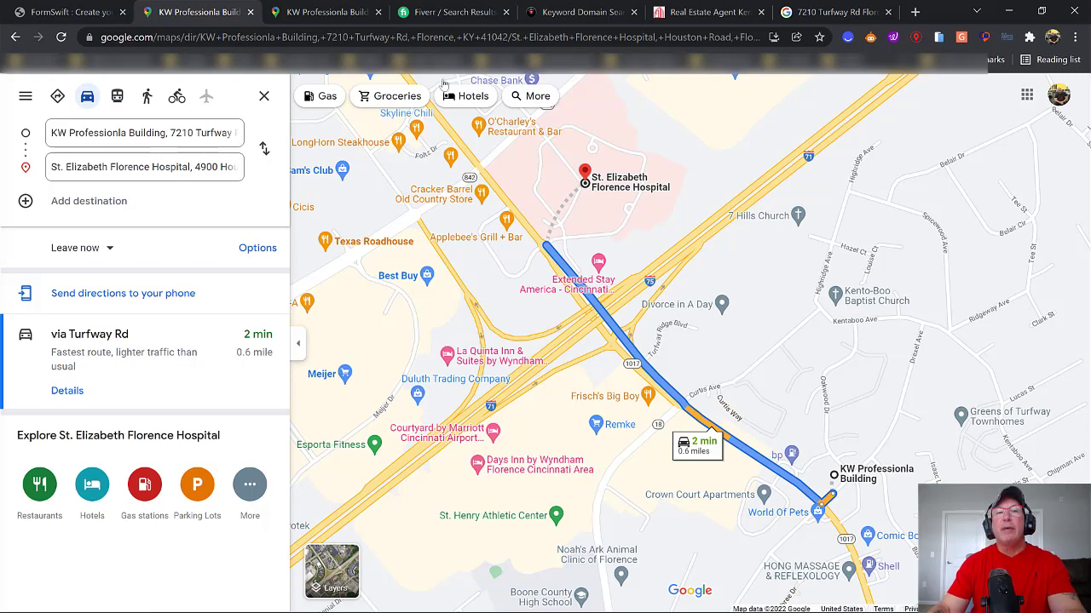
pyautogui.click(443, 14)
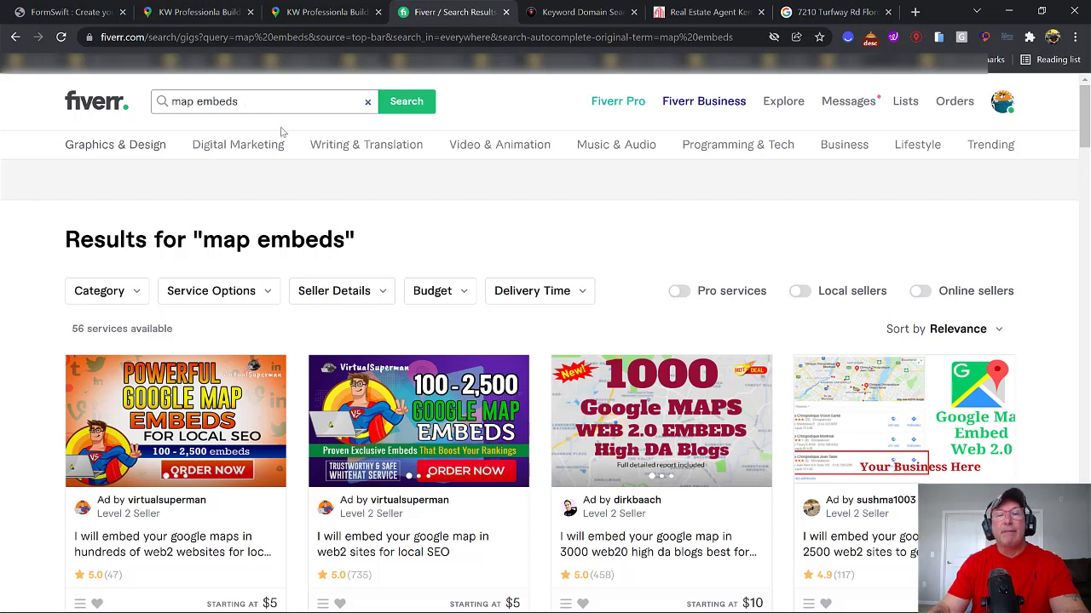
pyautogui.scroll(-1, 445, 211)
pyautogui.scroll(-1, 444, 211)
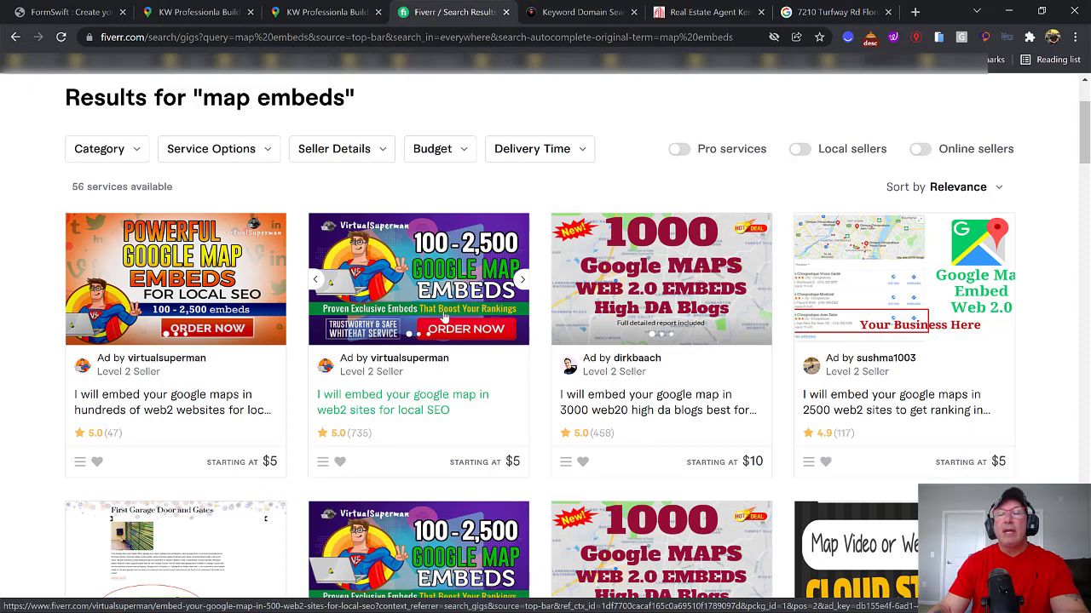
# Open the gig "I will embed your google map in web2 sites for local SEO" and review its description and Basic package.
pyautogui.click(443, 316)
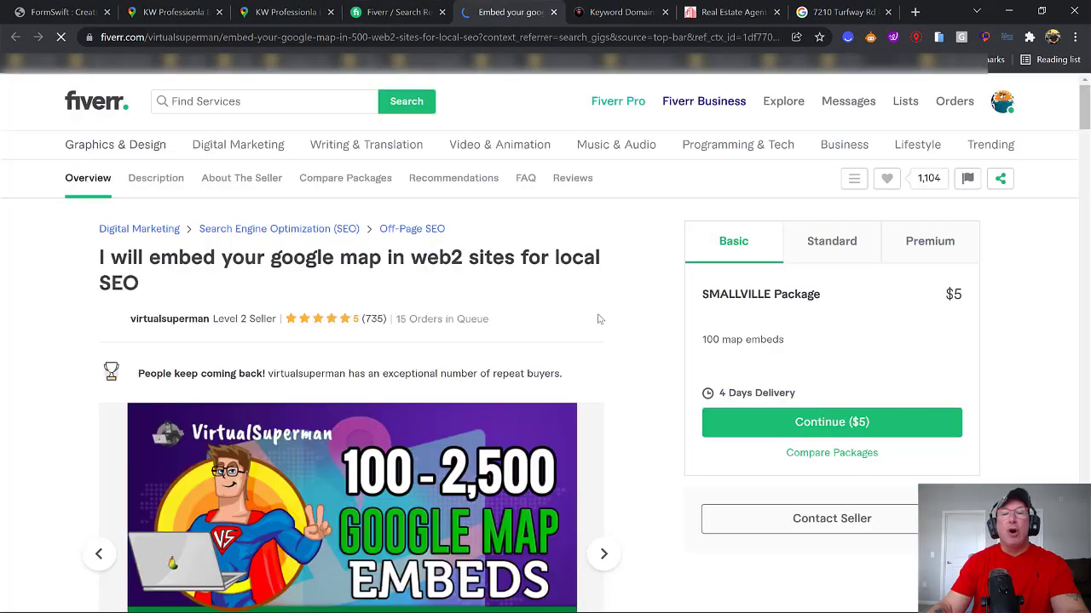
pyautogui.scroll(-2, 631, 328)
pyautogui.scroll(-5, 630, 332)
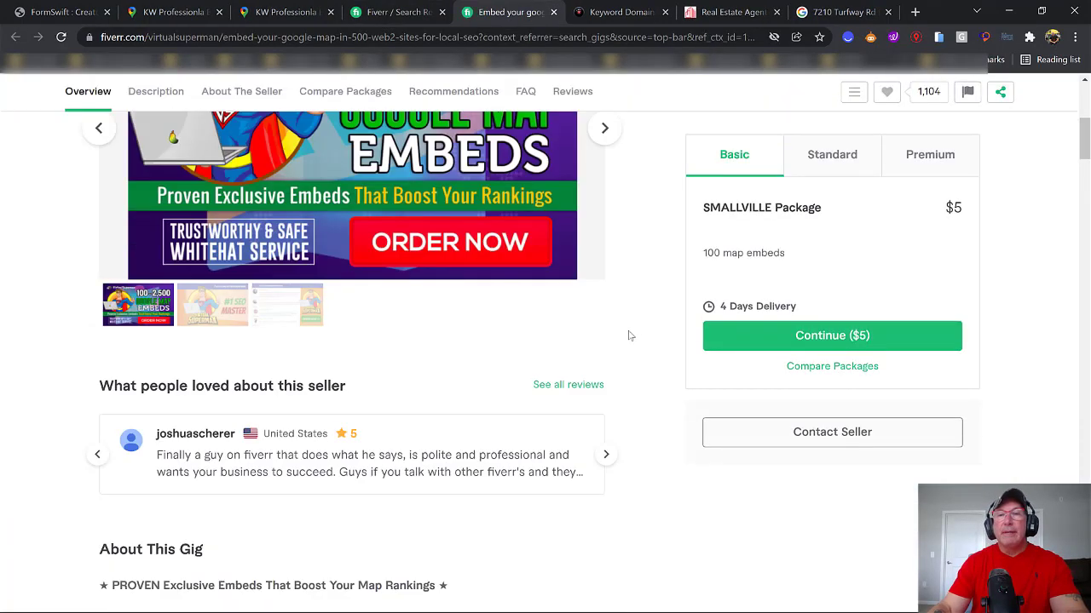
pyautogui.scroll(-5, 630, 335)
pyautogui.scroll(6, 629, 336)
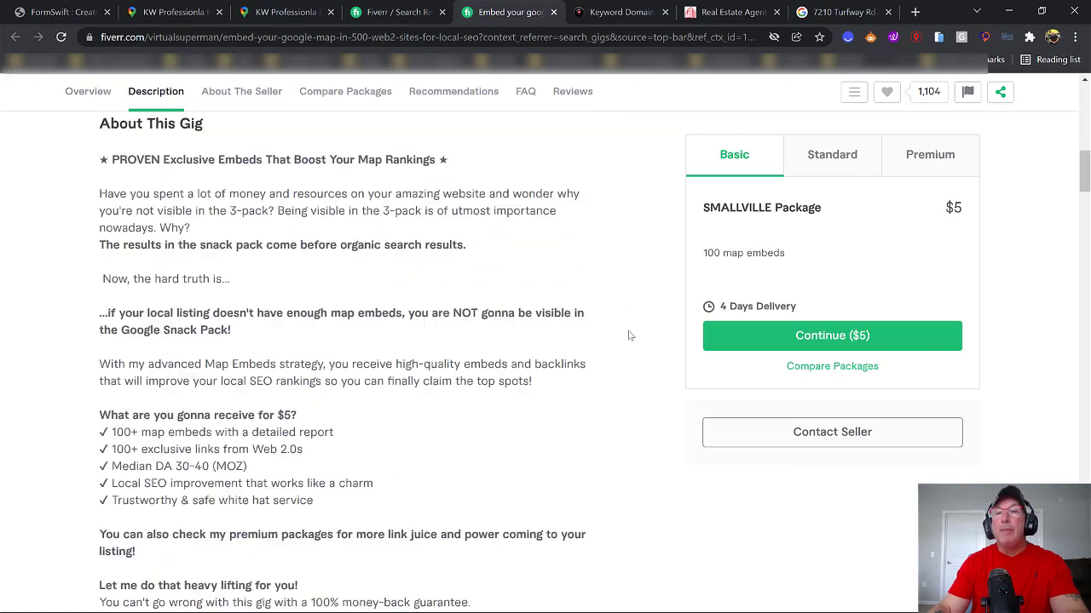
pyautogui.scroll(5, 629, 336)
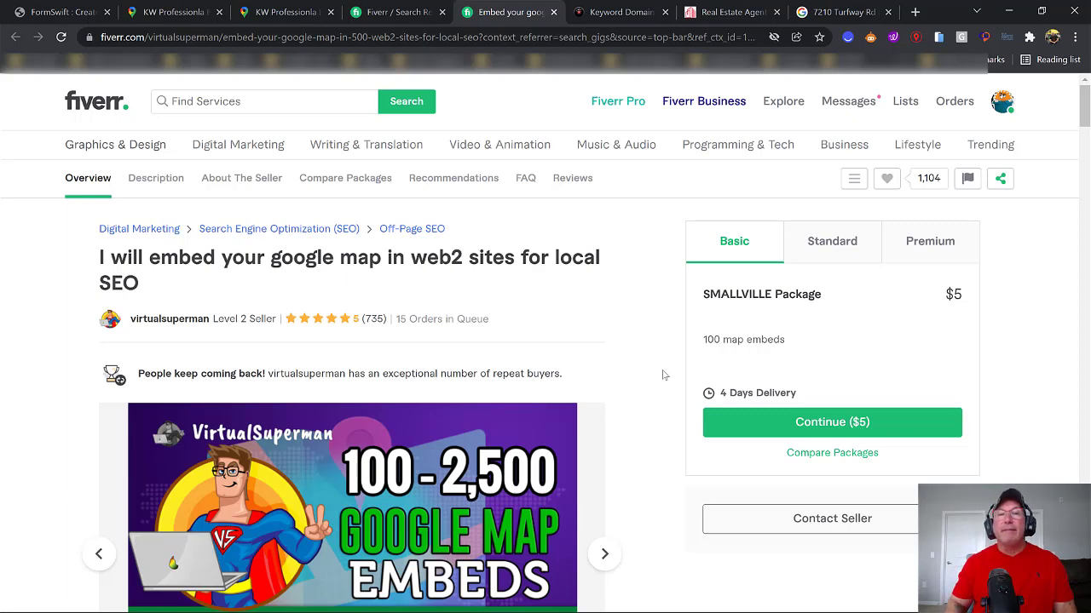
# Return to KW Professionla Building's place page in Google Maps and inspect its business details and surrounding places such as Oakwood Apartments and Cinfed Credit Union.
pyautogui.click(294, 12)
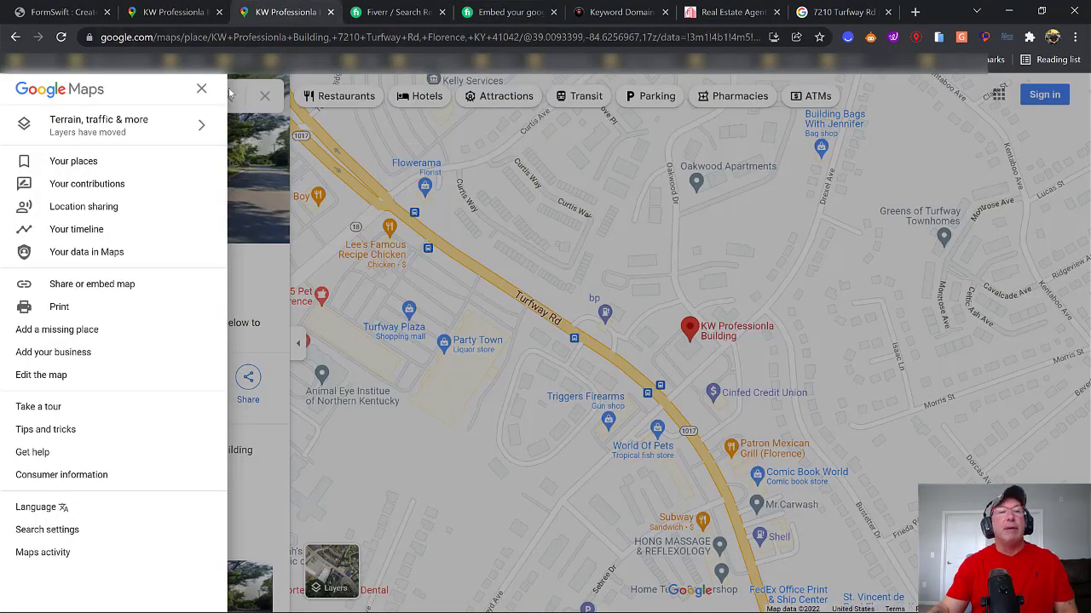
pyautogui.click(202, 88)
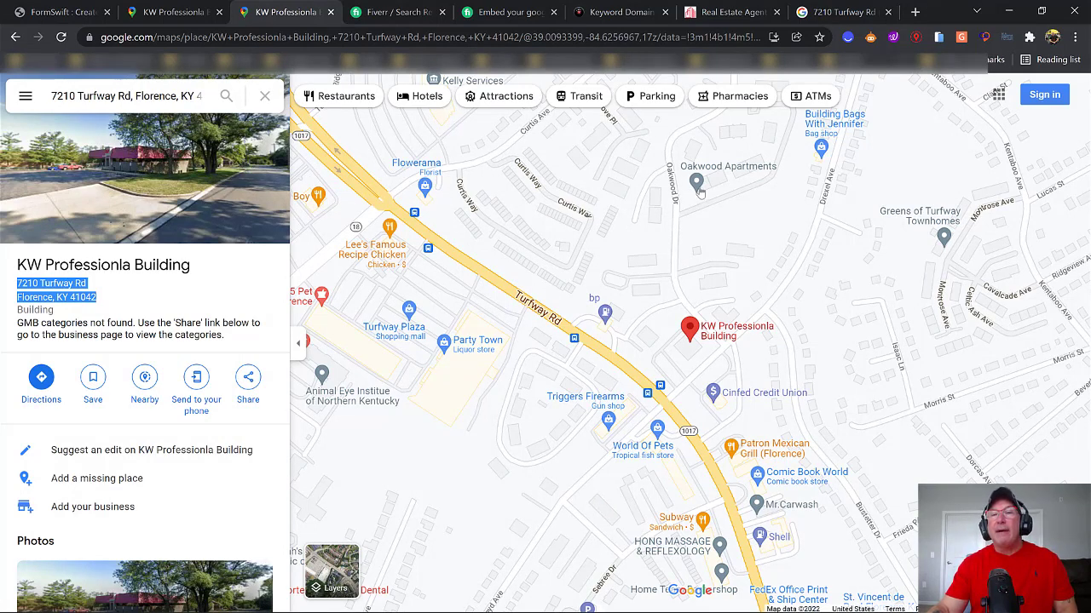
pyautogui.moveTo(699, 193)
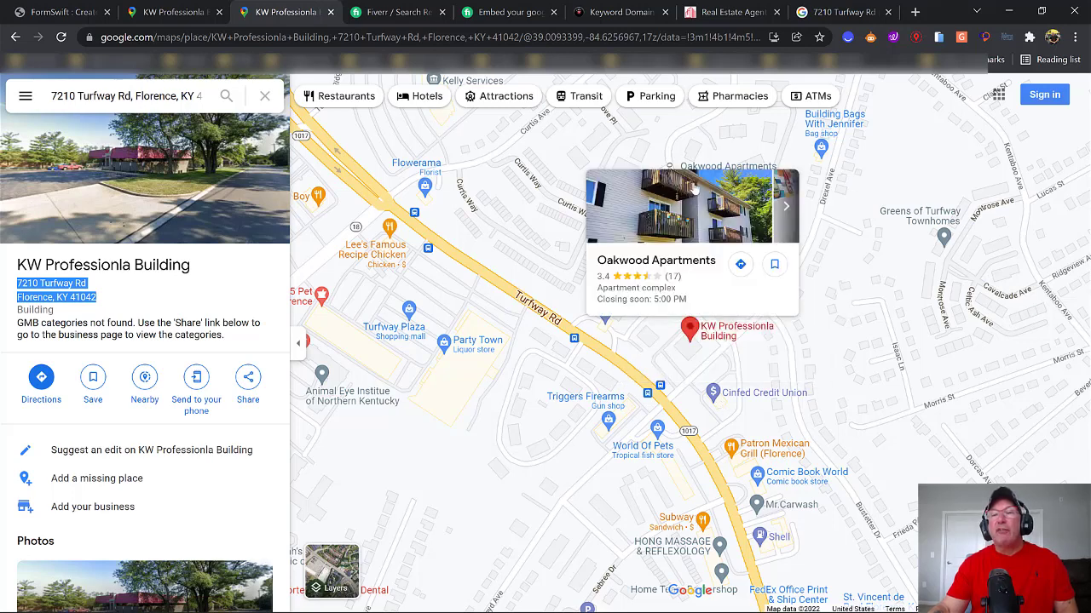
pyautogui.moveTo(696, 331)
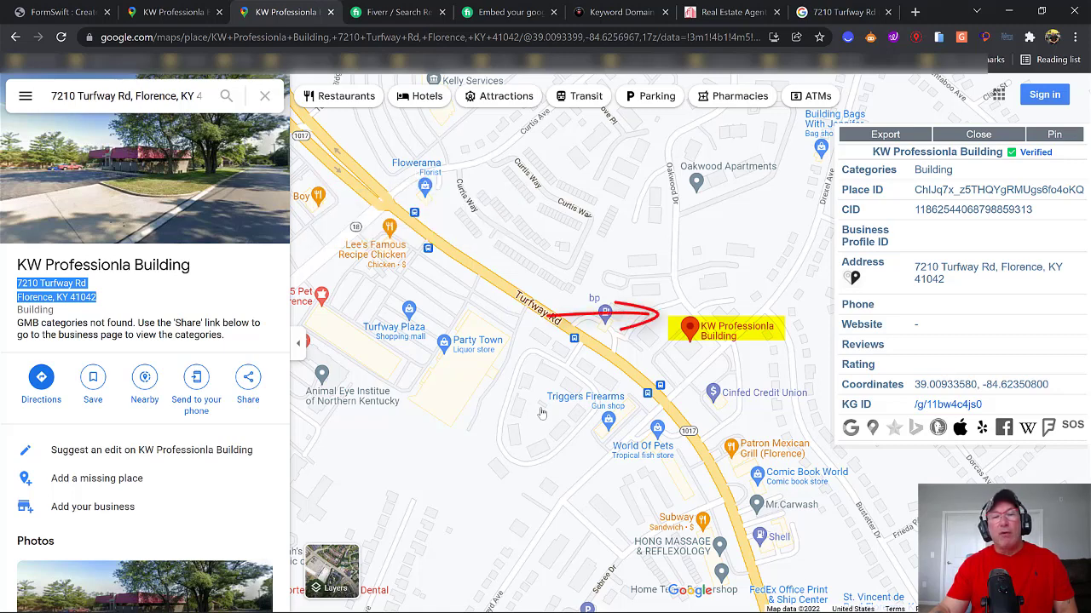
pyautogui.moveTo(322, 376)
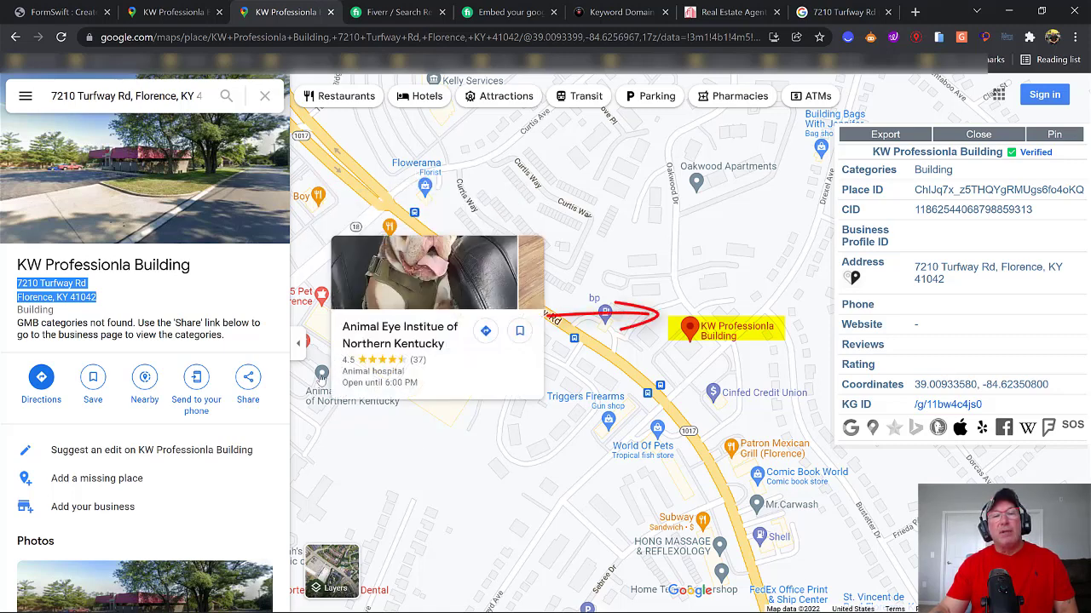
pyautogui.moveTo(704, 375)
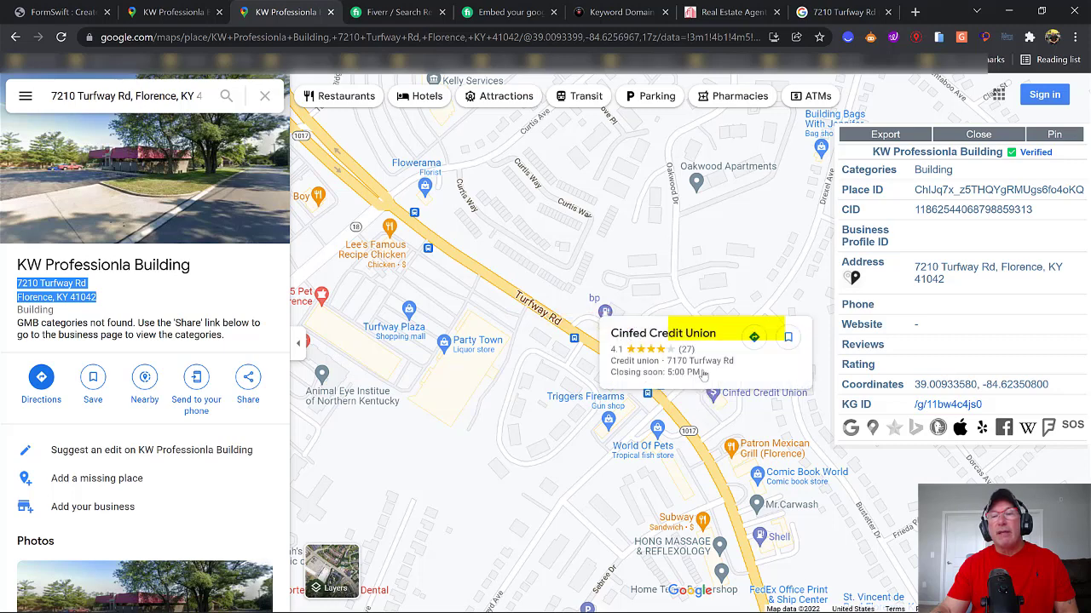
pyautogui.moveTo(727, 558)
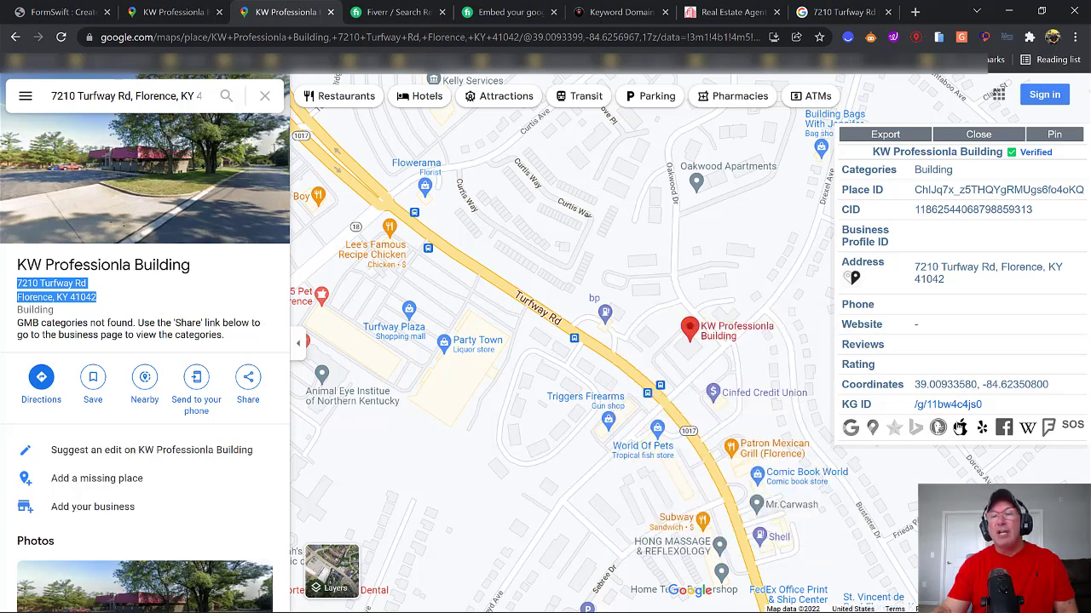
pyautogui.click(978, 134)
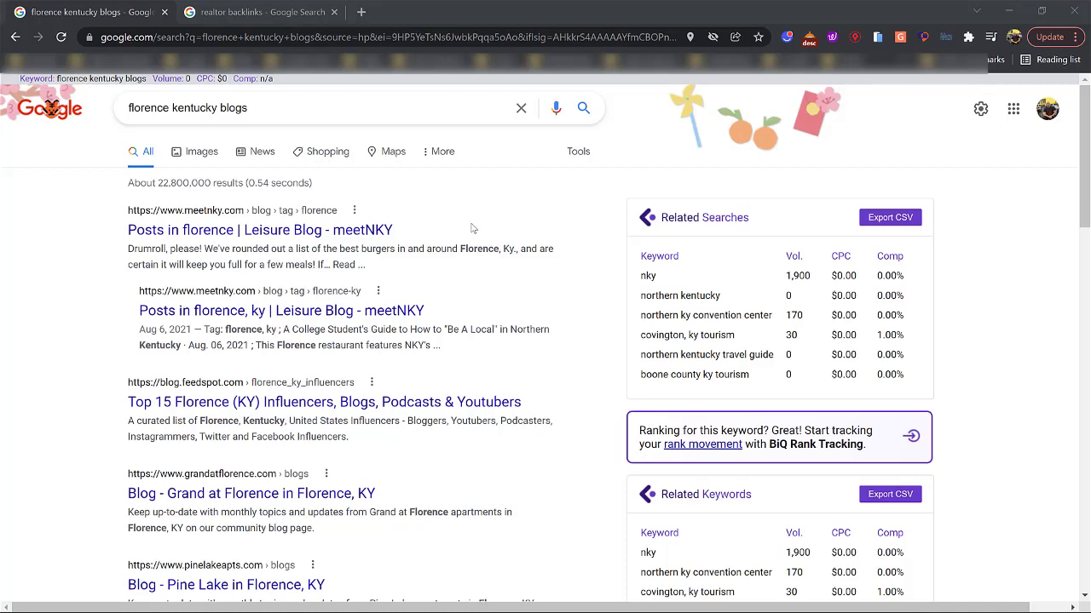
# Look through the Google results for "florence kentucky blogs" for local blogs, from tourism and apartment sites to dental, cleaning, school and legal ones.
pyautogui.scroll(-1, 473, 228)
pyautogui.scroll(1, 473, 228)
pyautogui.scroll(-1, 341, 178)
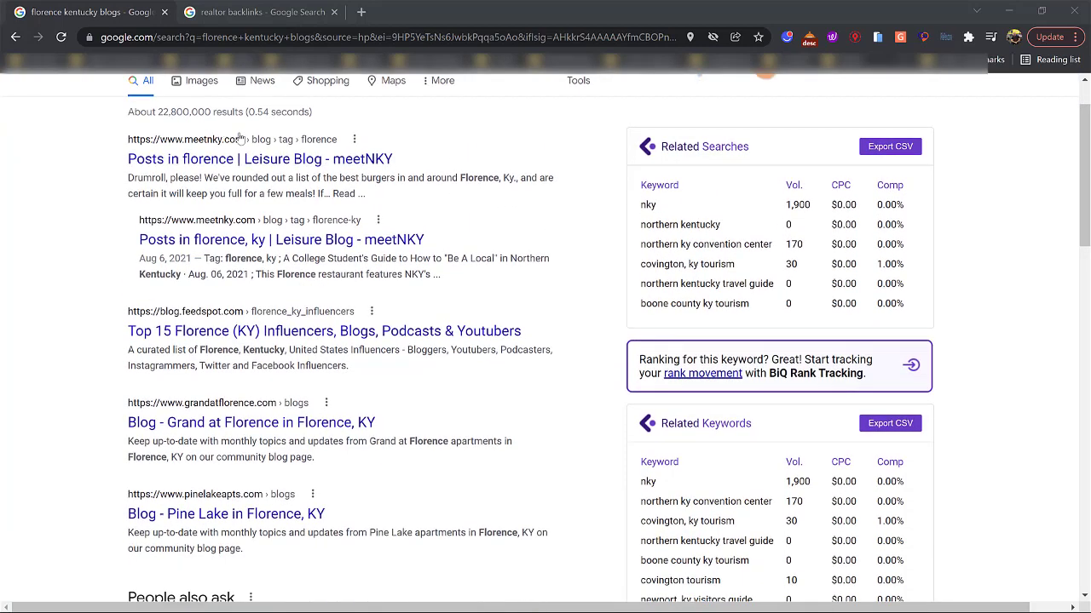
pyautogui.scroll(1, 240, 139)
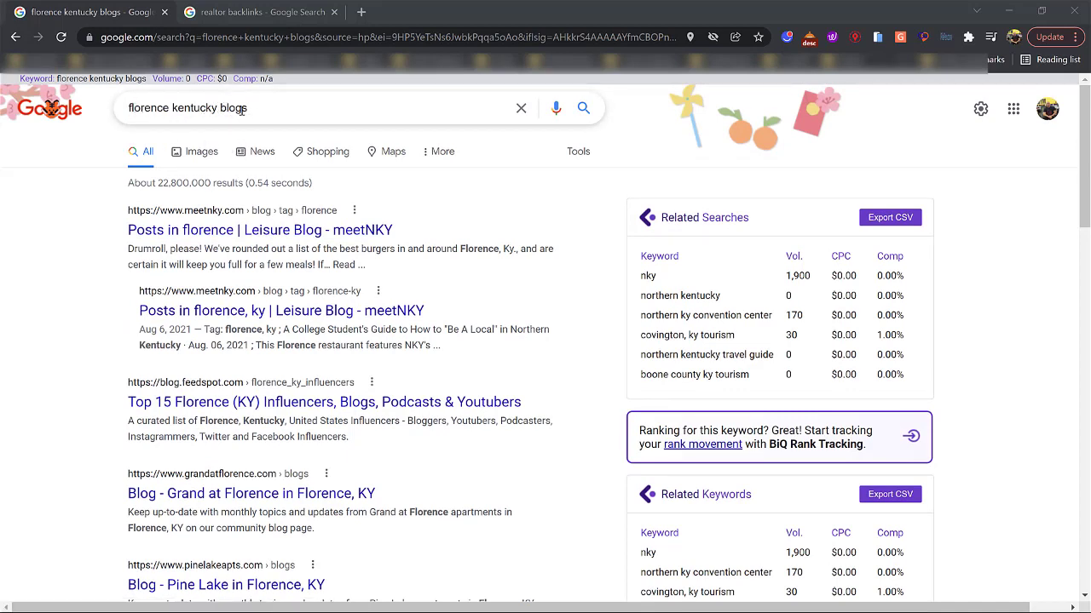
pyautogui.scroll(-1, 291, 205)
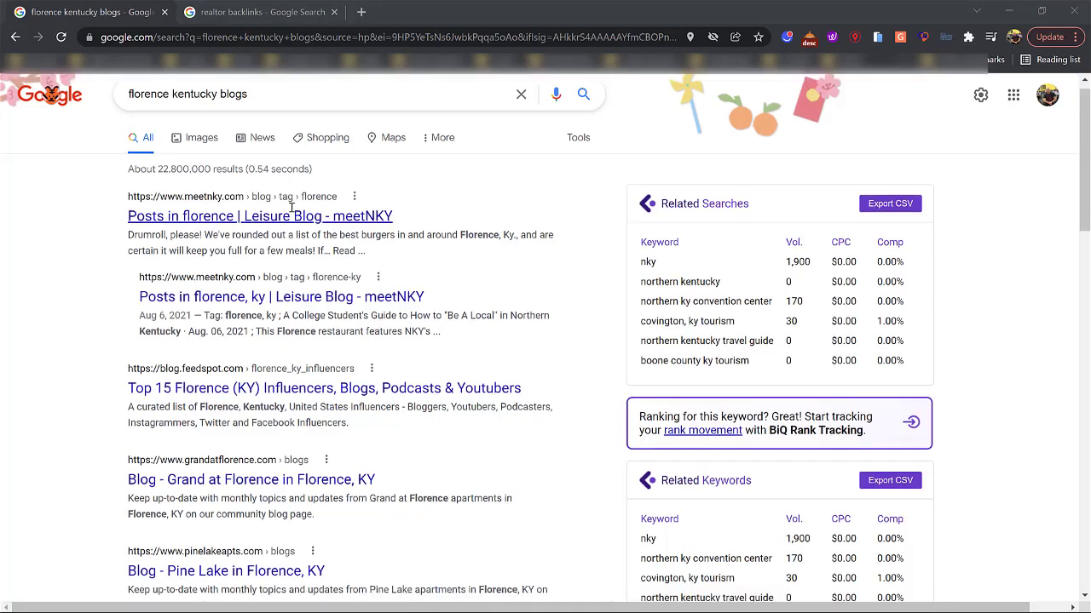
pyautogui.scroll(-6, 291, 207)
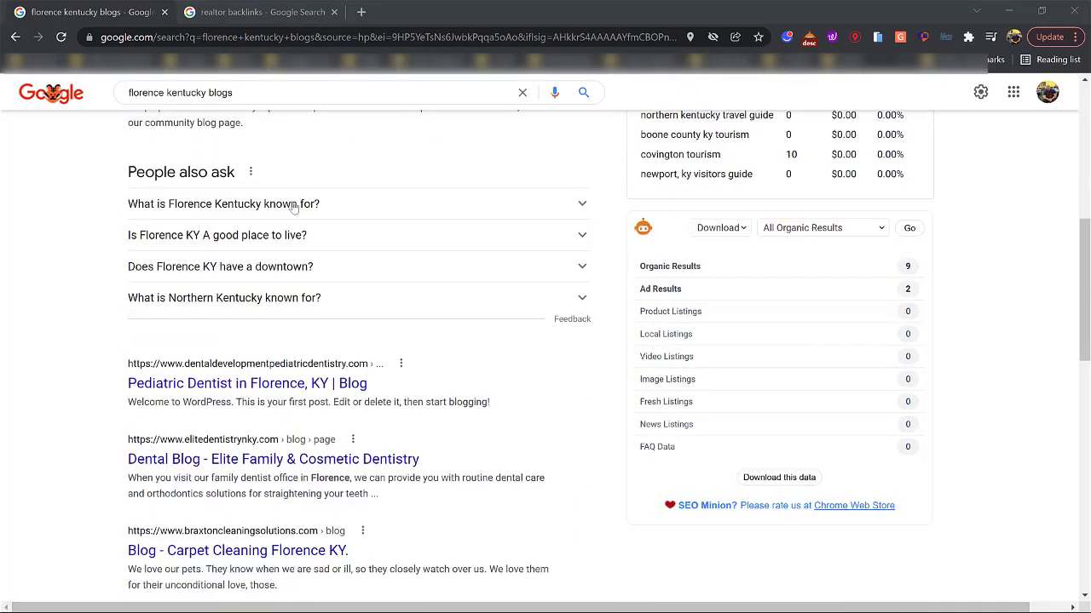
pyautogui.scroll(-3, 293, 207)
pyautogui.scroll(-1, 295, 205)
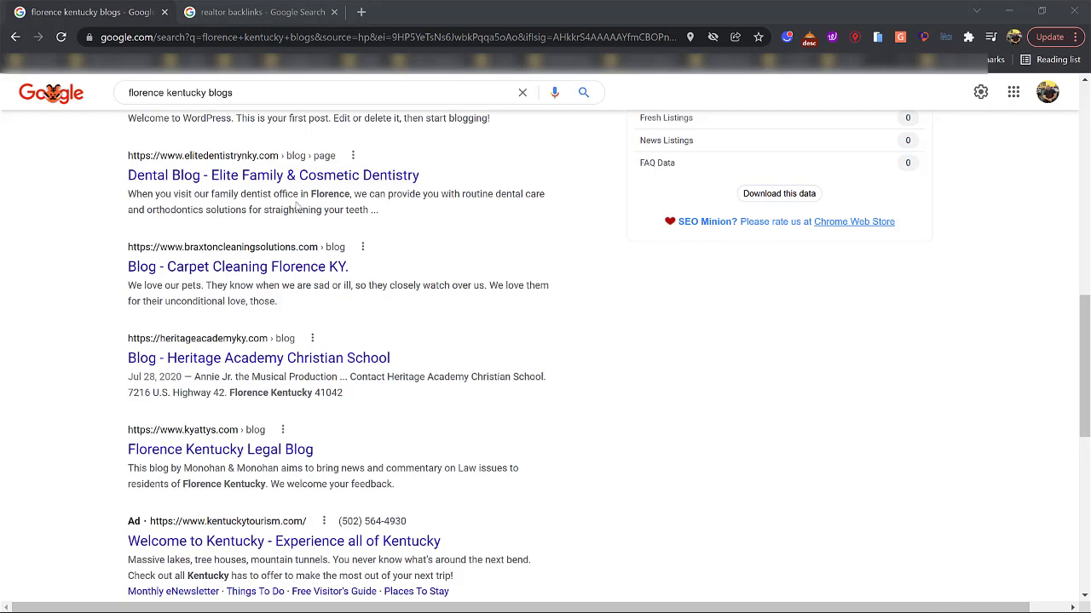
pyautogui.scroll(8, 297, 205)
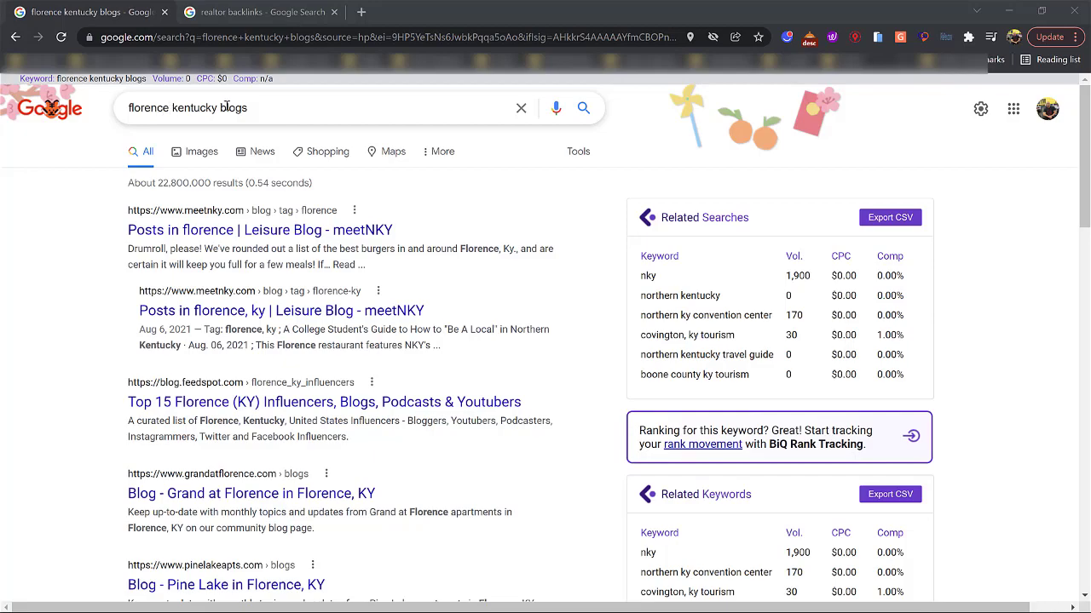
pyautogui.scroll(-3, 323, 160)
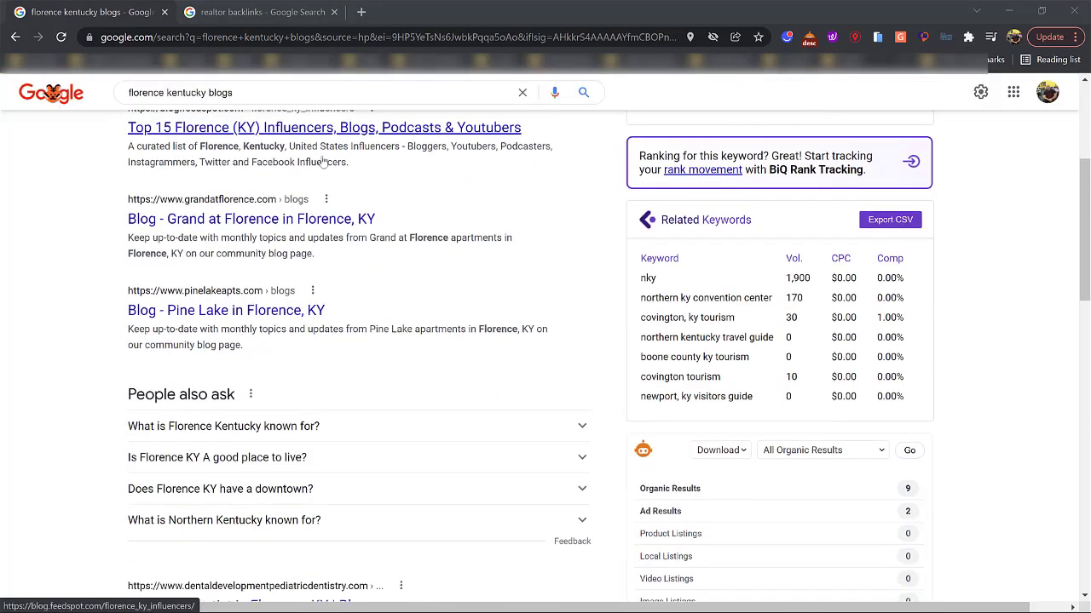
# Check the remaining "florence kentucky blogs" results down to the related searches, including the school and legal blogs.
pyautogui.scroll(-9, 322, 160)
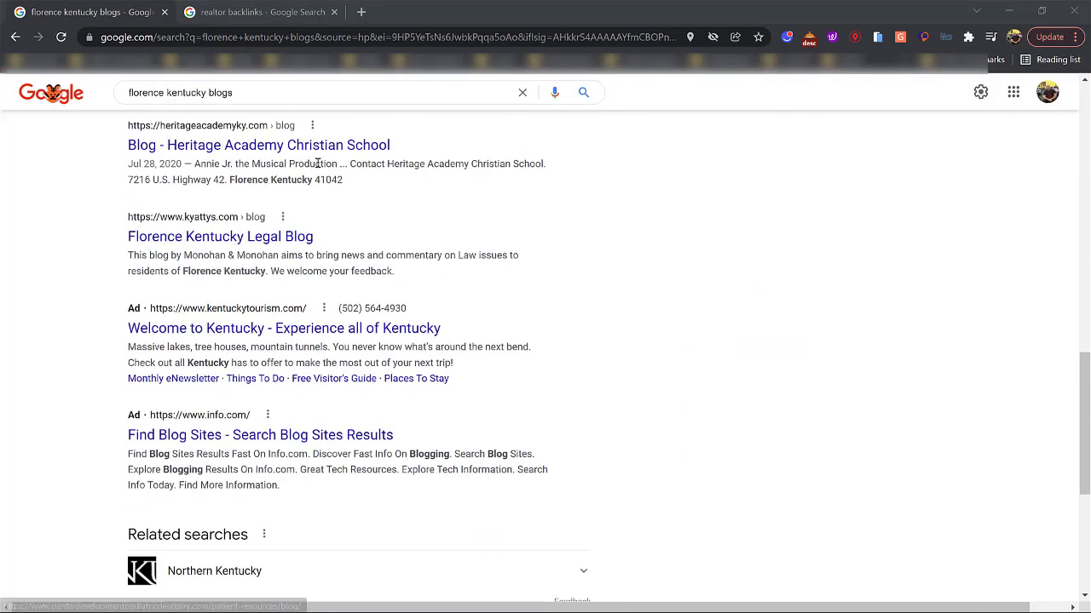
pyautogui.scroll(-3, 318, 163)
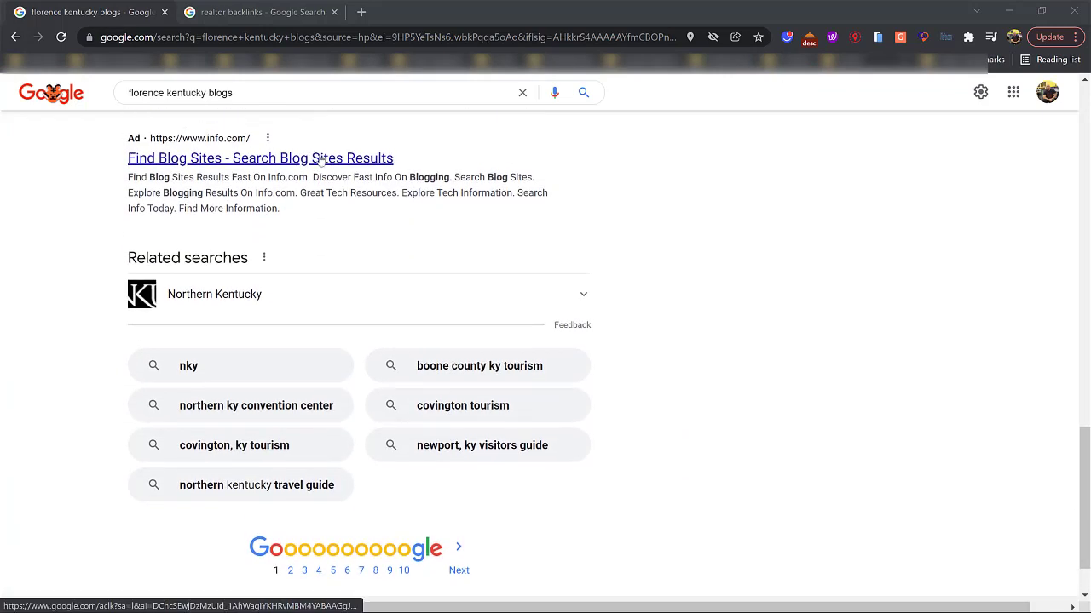
pyautogui.scroll(2, 322, 160)
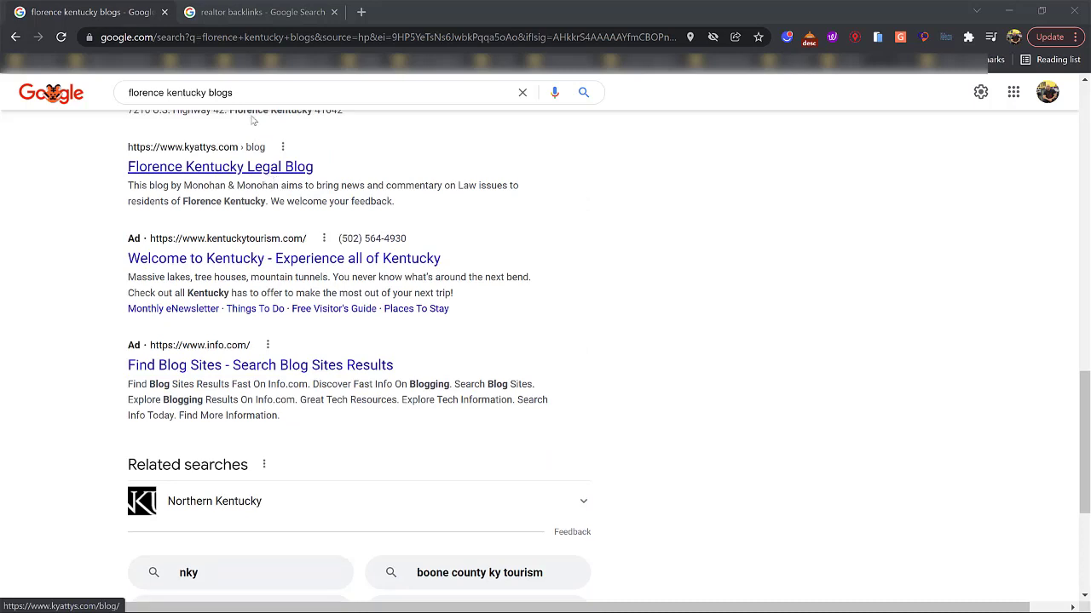
# Switch to the Google results for "realtor backlinks" and look over the backlink service ads and the articles on real estate backlinks.
pyautogui.click(245, 14)
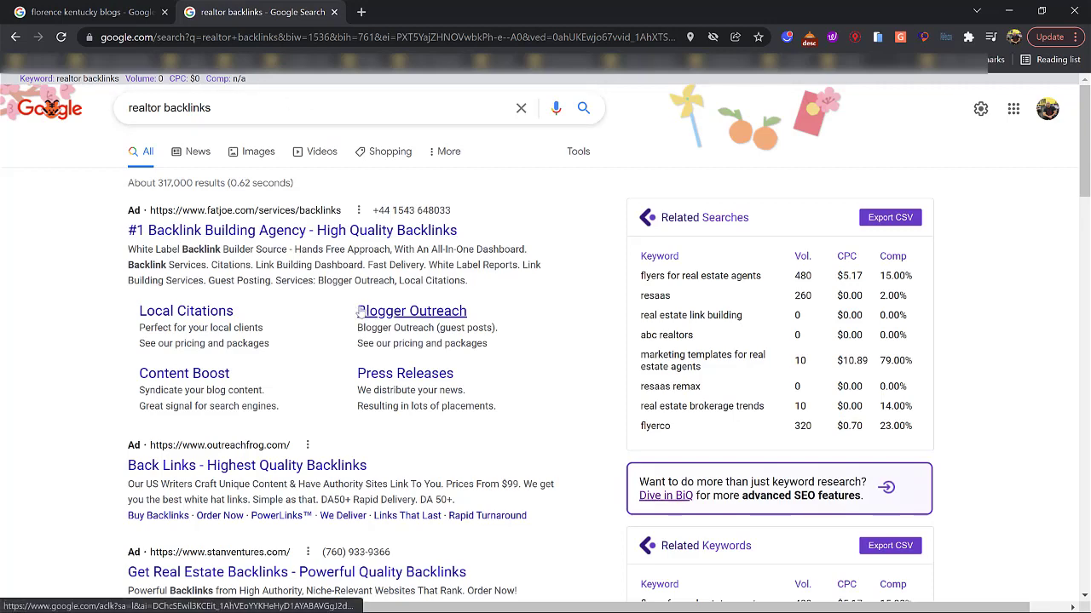
pyautogui.scroll(-3, 360, 290)
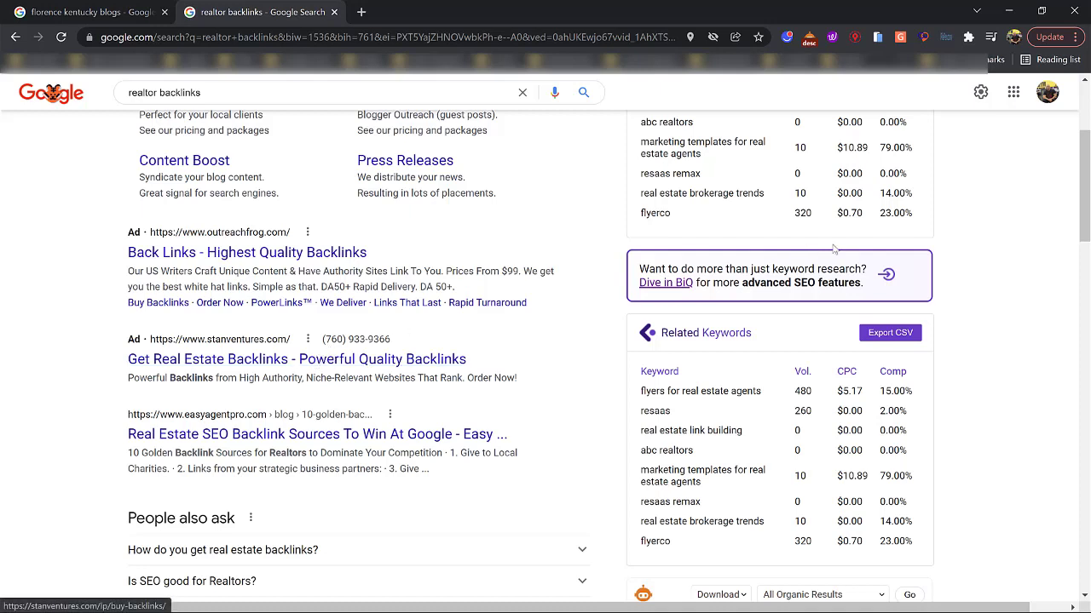
pyautogui.scroll(-6, 1052, 335)
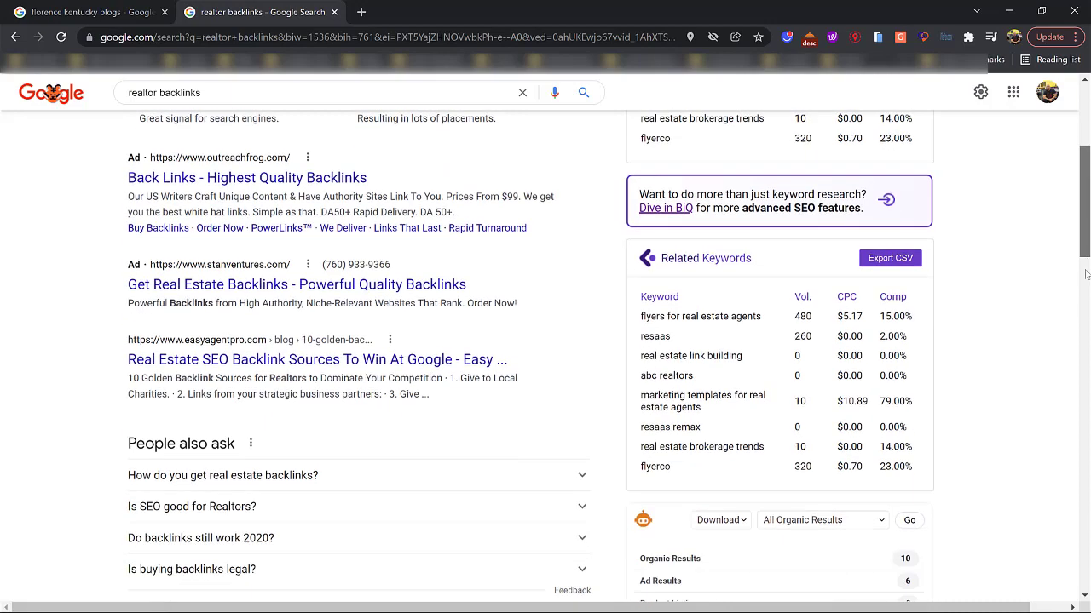
pyautogui.scroll(-3, 1052, 336)
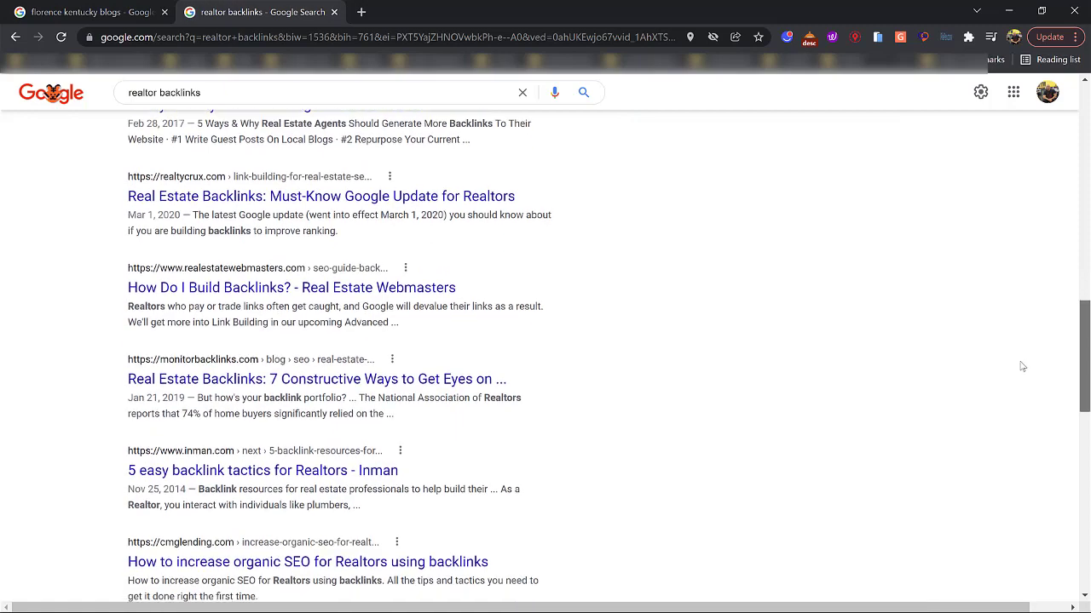
pyautogui.scroll(10, 1023, 366)
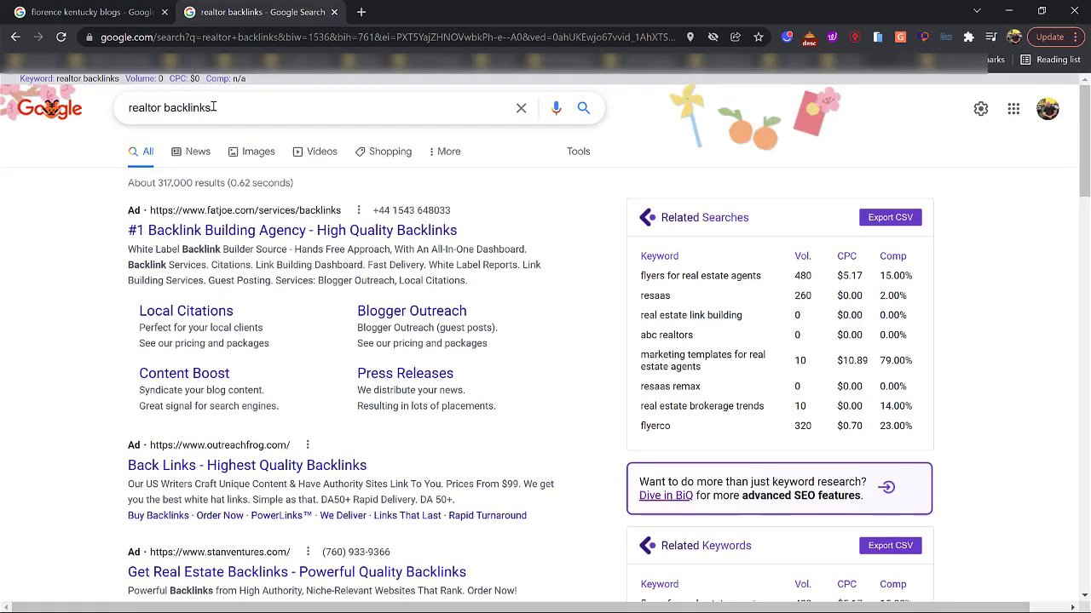
pyautogui.scroll(-4, 360, 281)
pyautogui.scroll(-3, 360, 281)
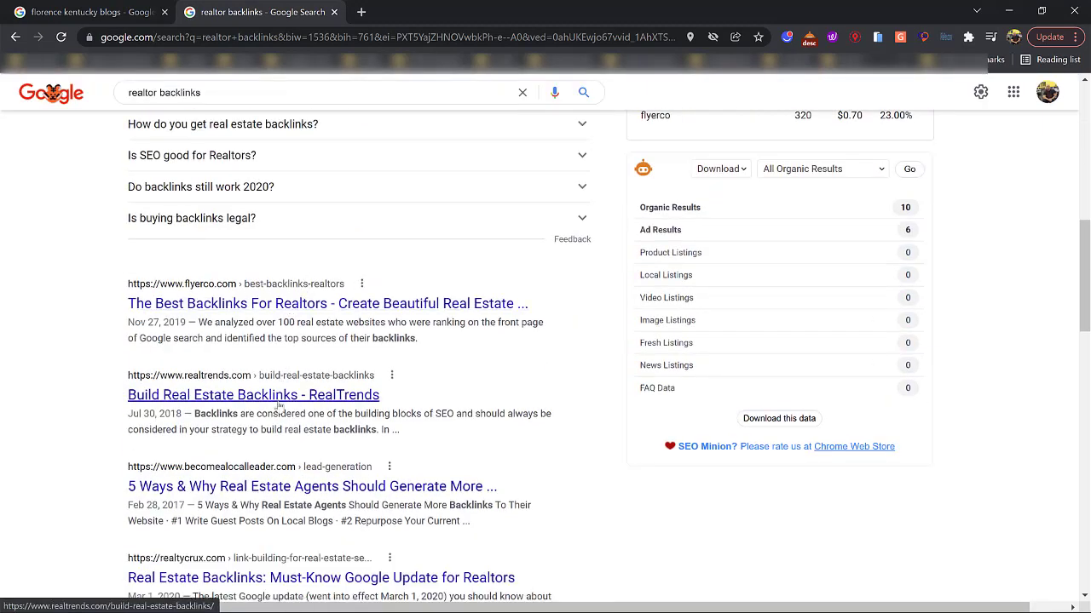
pyautogui.scroll(1, 372, 394)
pyautogui.scroll(10, 372, 392)
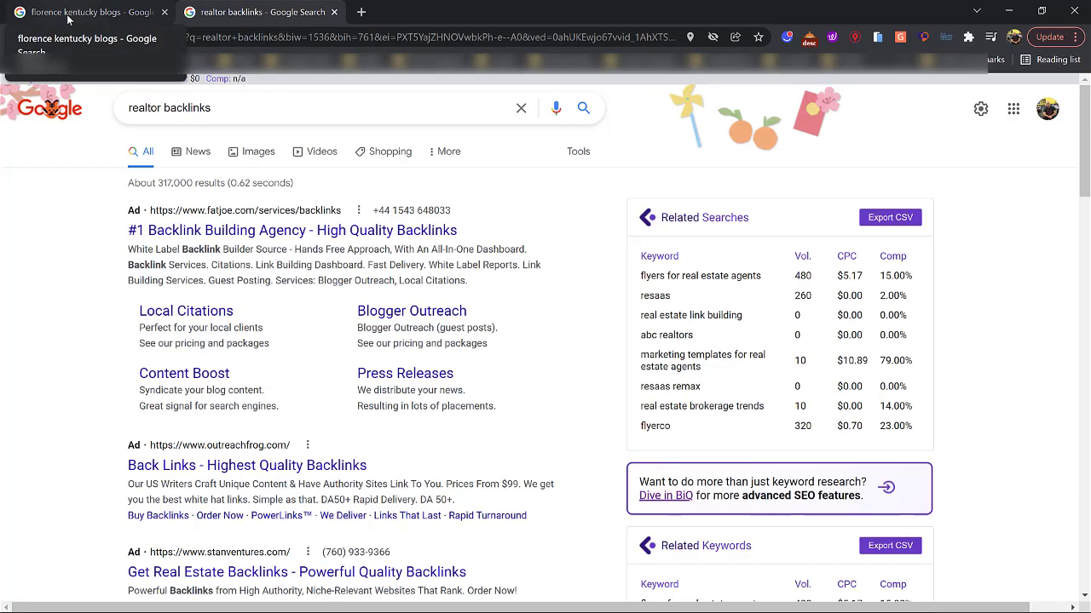
# Open expireddomains.net in a new browser tab, look over its homepage and activate the domain search.
pyautogui.click(362, 12)
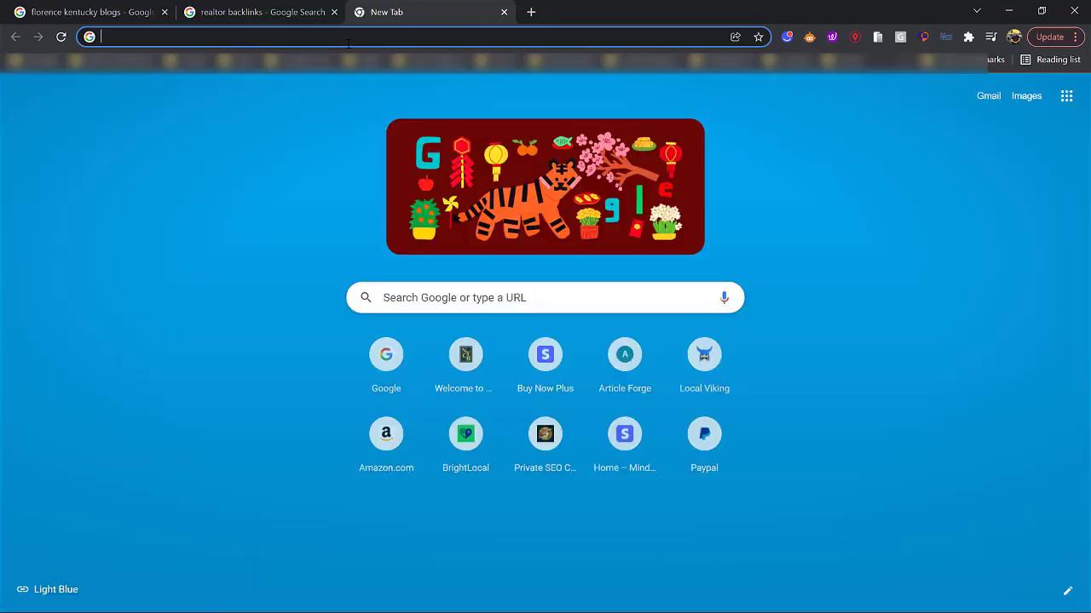
pyautogui.click(348, 39)
pyautogui.write('e')
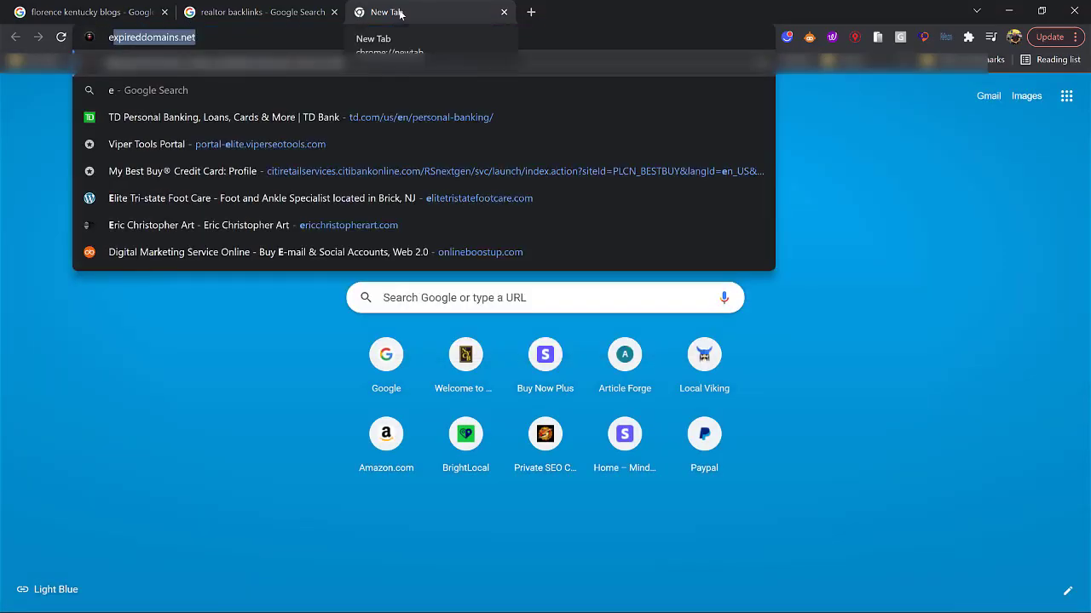
pyautogui.write('xpired')
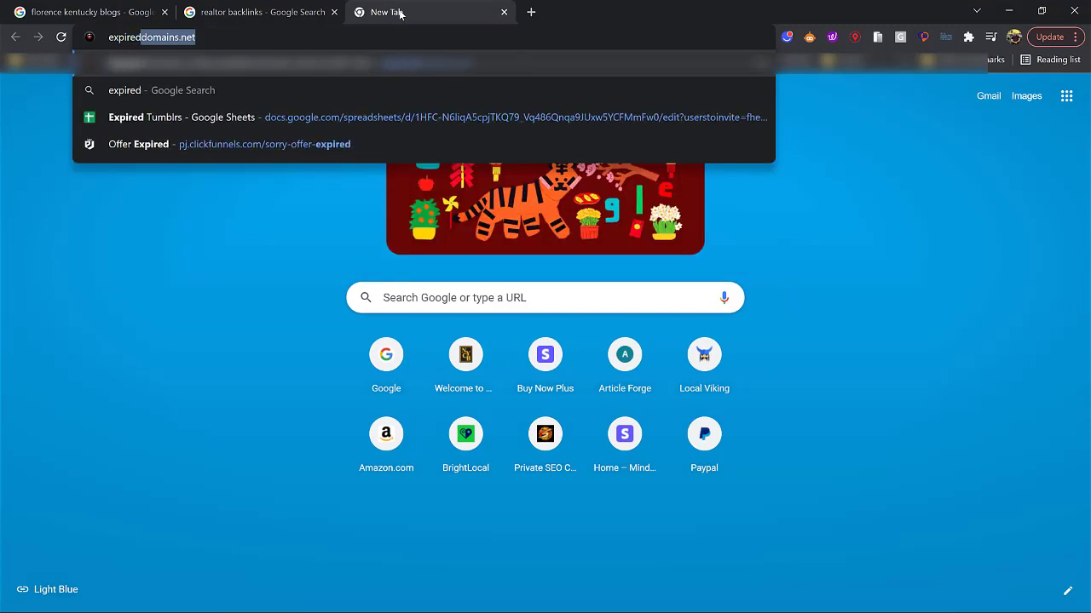
pyautogui.press('Return')
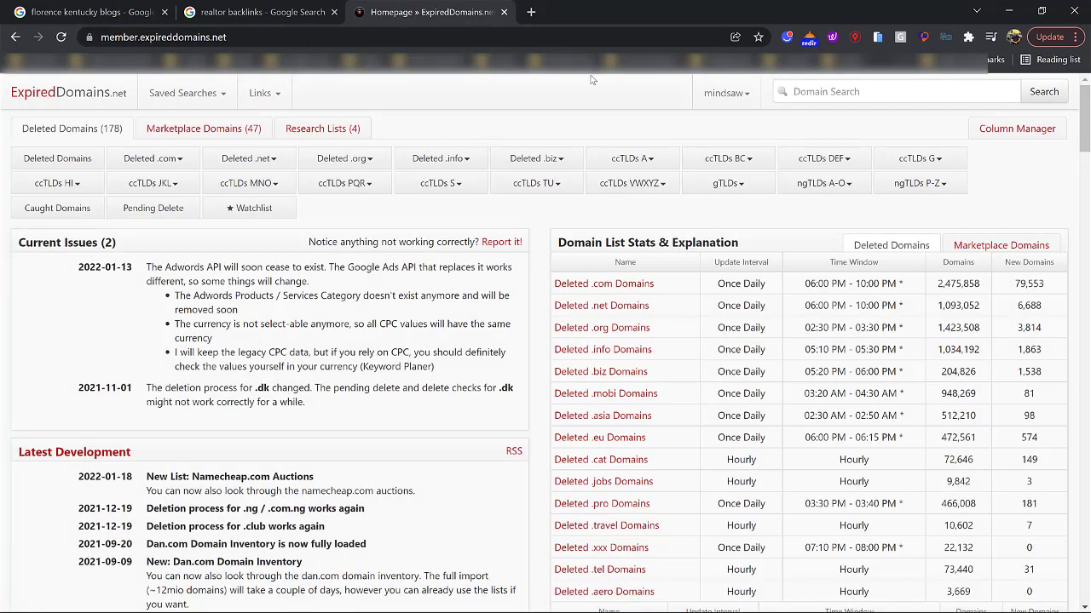
pyautogui.scroll(-1, 503, 358)
pyautogui.scroll(1, 501, 356)
pyautogui.click(822, 90)
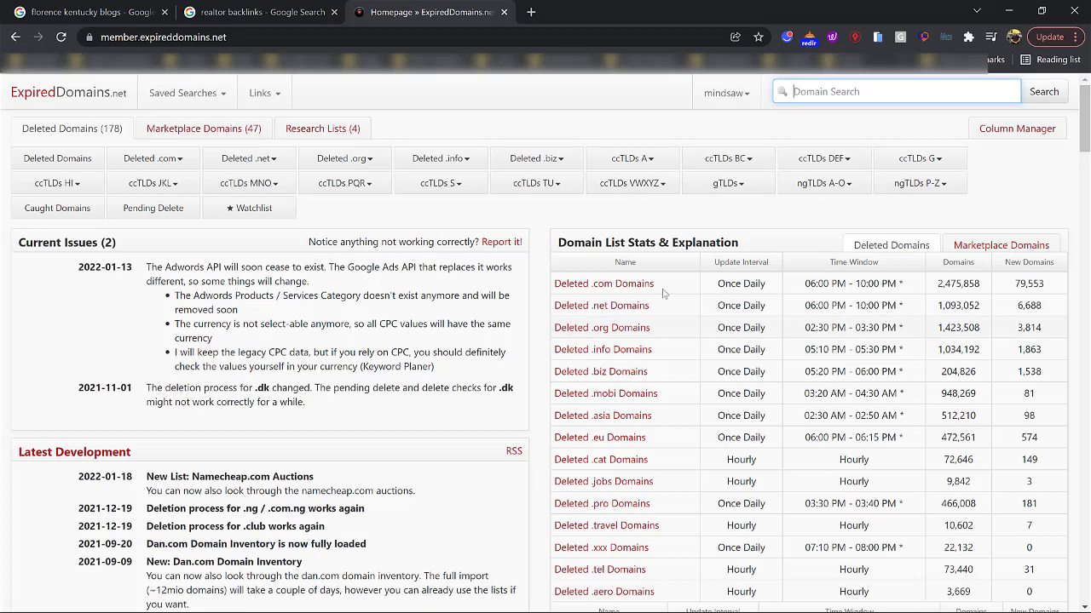
# Return to the "florence kentucky blogs" results and replace the query with a Google search for "real estate".
pyautogui.click(295, 14)
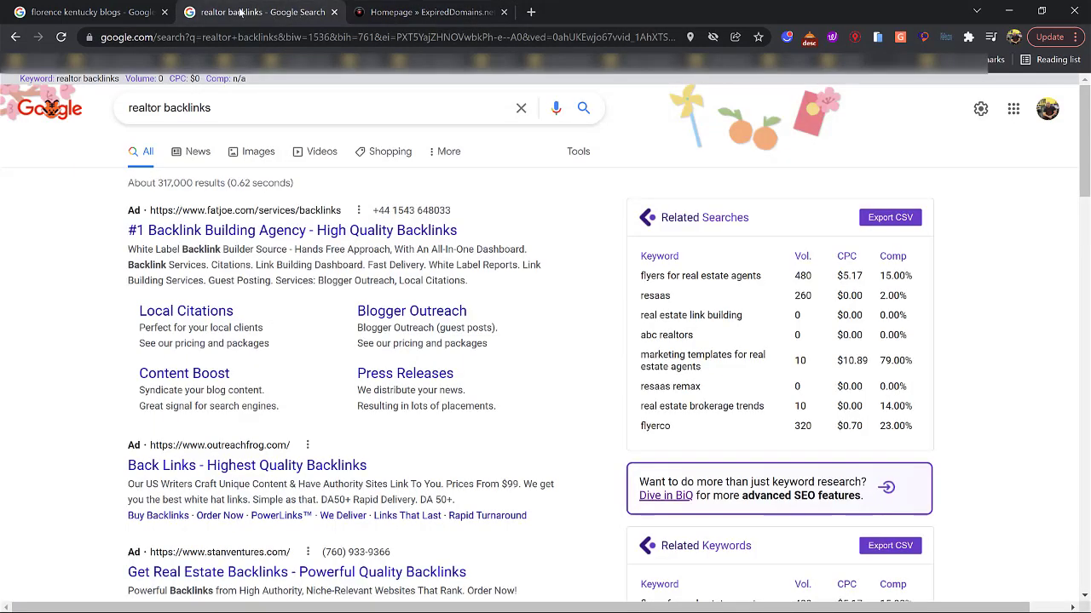
pyautogui.click(124, 14)
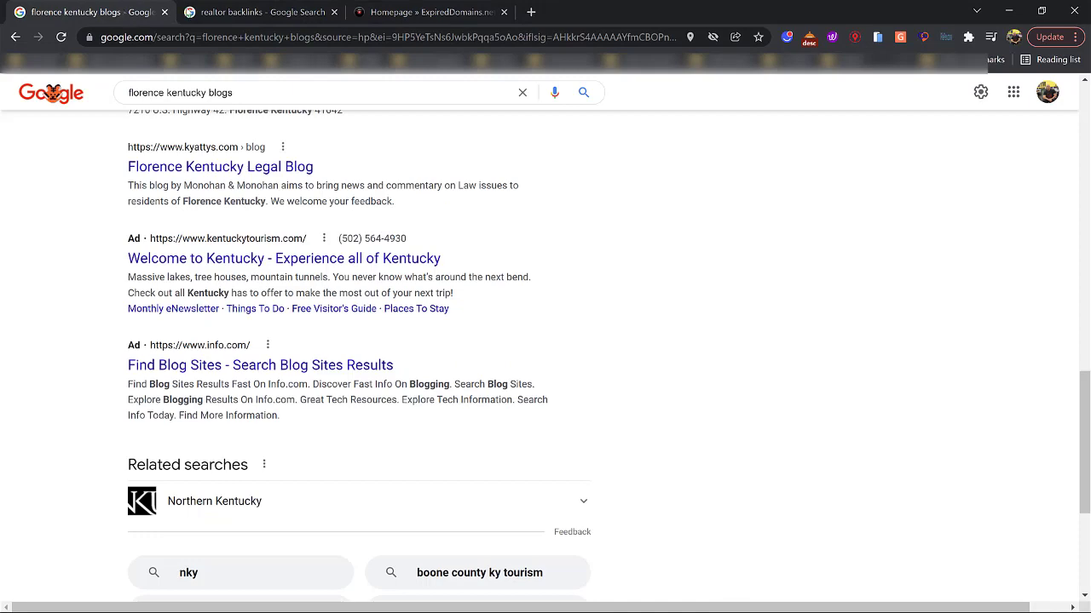
pyautogui.click(213, 14)
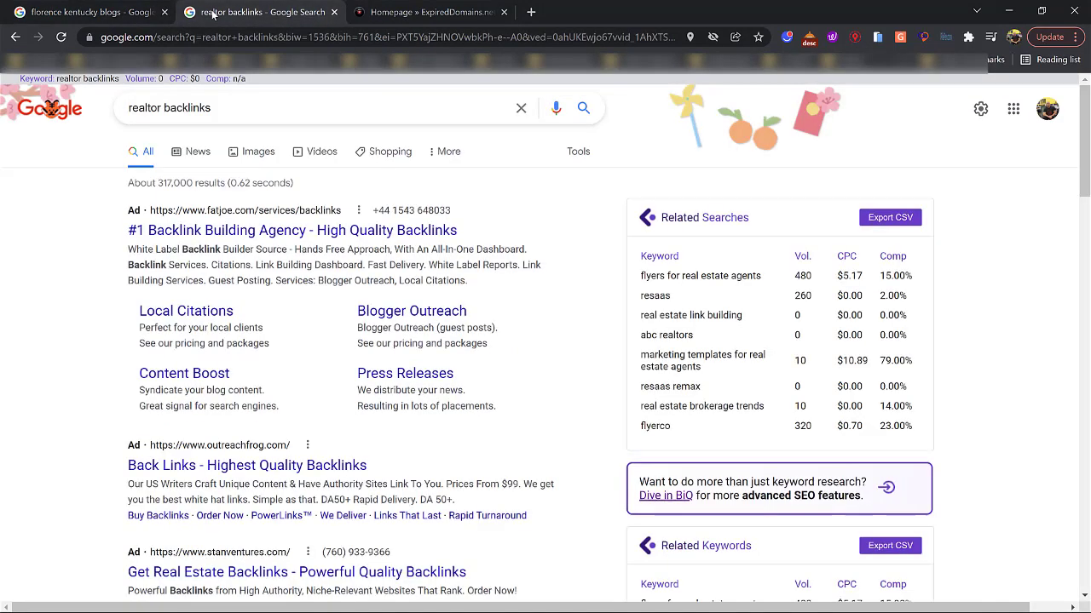
pyautogui.click(120, 14)
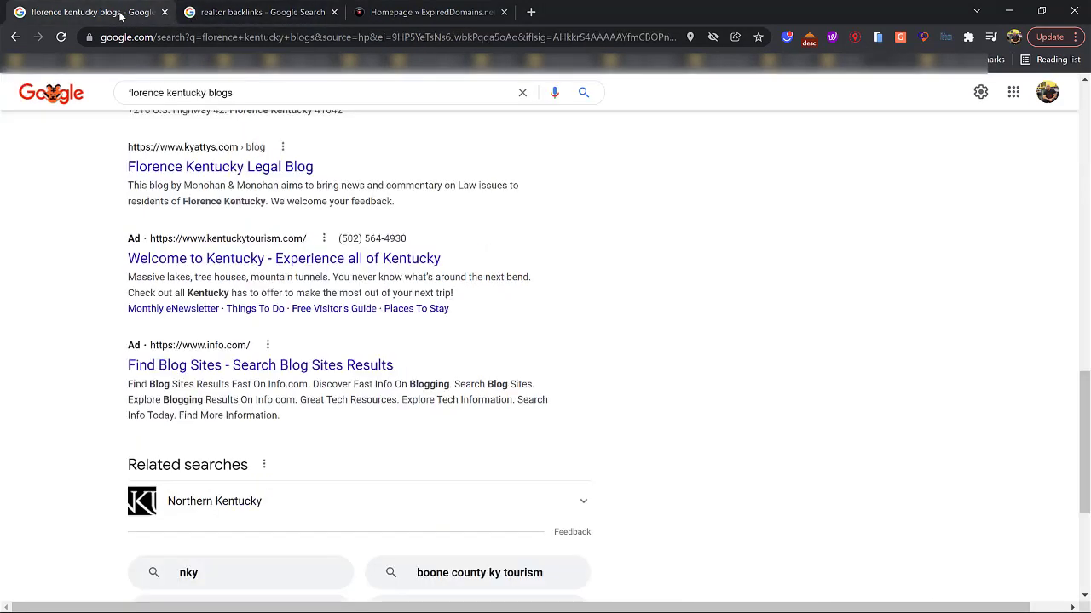
pyautogui.moveTo(244, 96); pyautogui.dragTo(126, 98)
pyautogui.press('BackSpace')
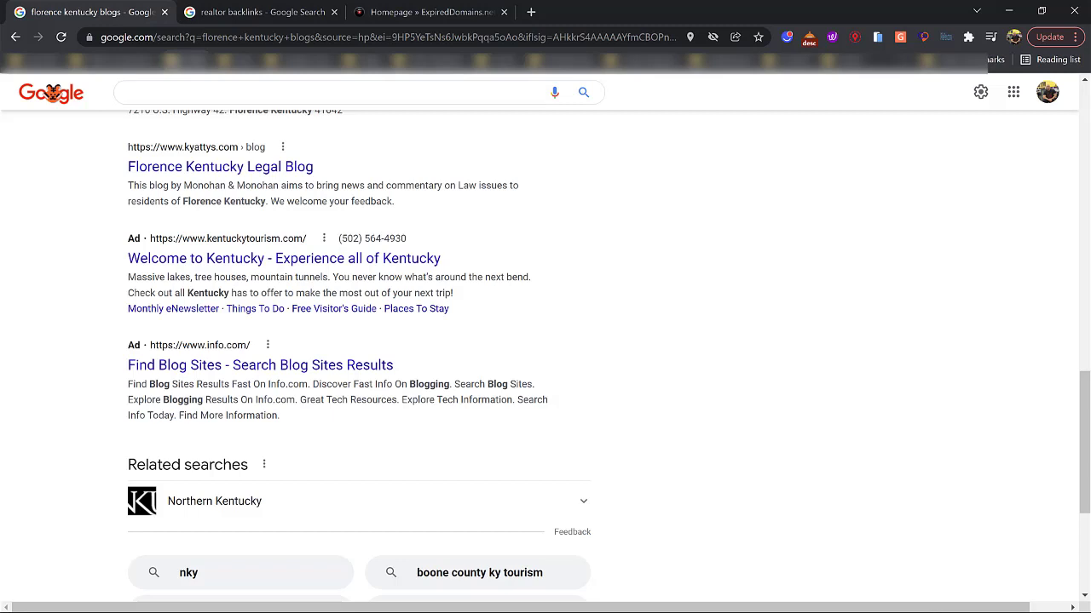
pyautogui.write('real es')
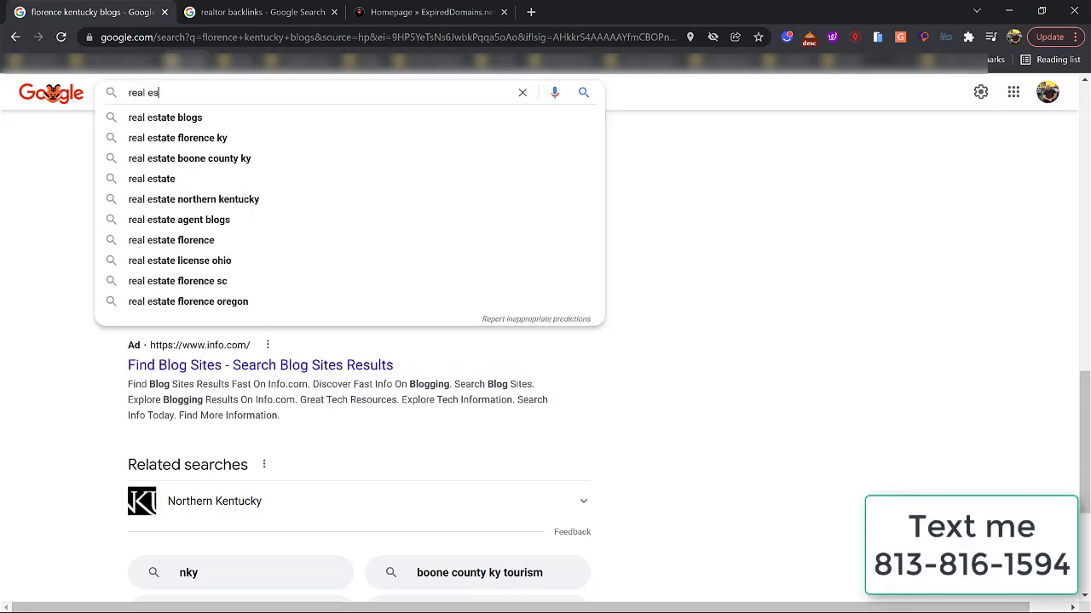
pyautogui.write('tate')
pyautogui.press('Return')
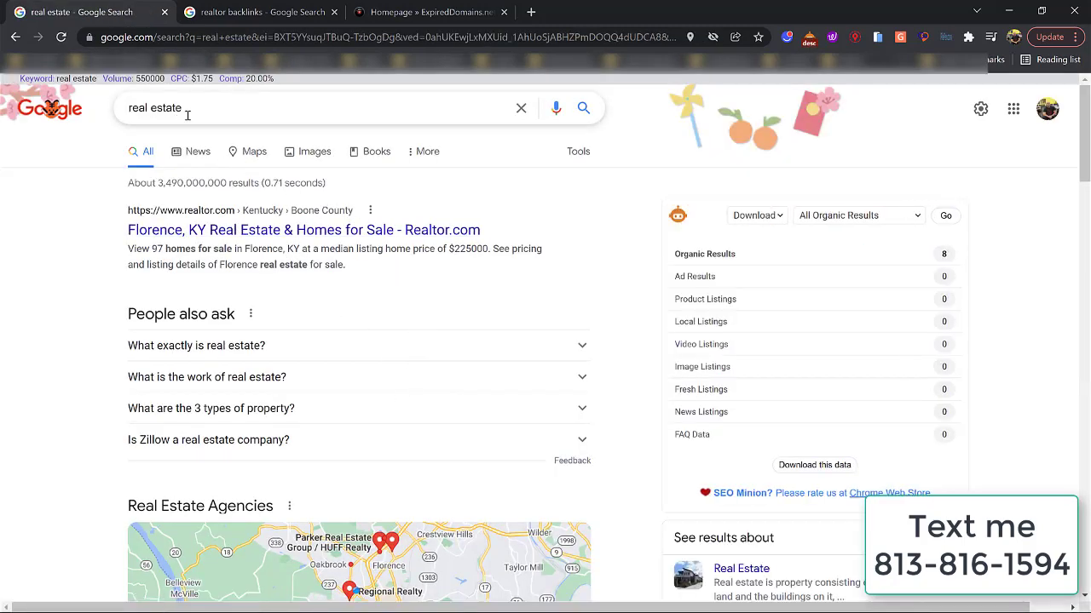
# Skim the "real estate" results, from the local agency listings to the Zillow entries.
pyautogui.scroll(-5, 413, 550)
pyautogui.scroll(-4, 413, 547)
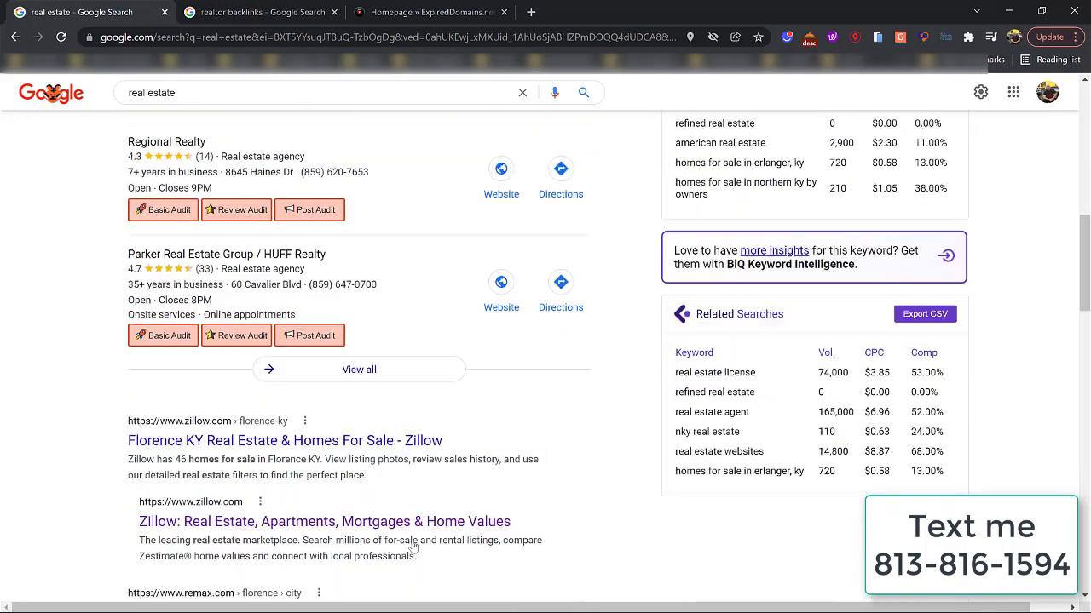
pyautogui.scroll(9, 413, 546)
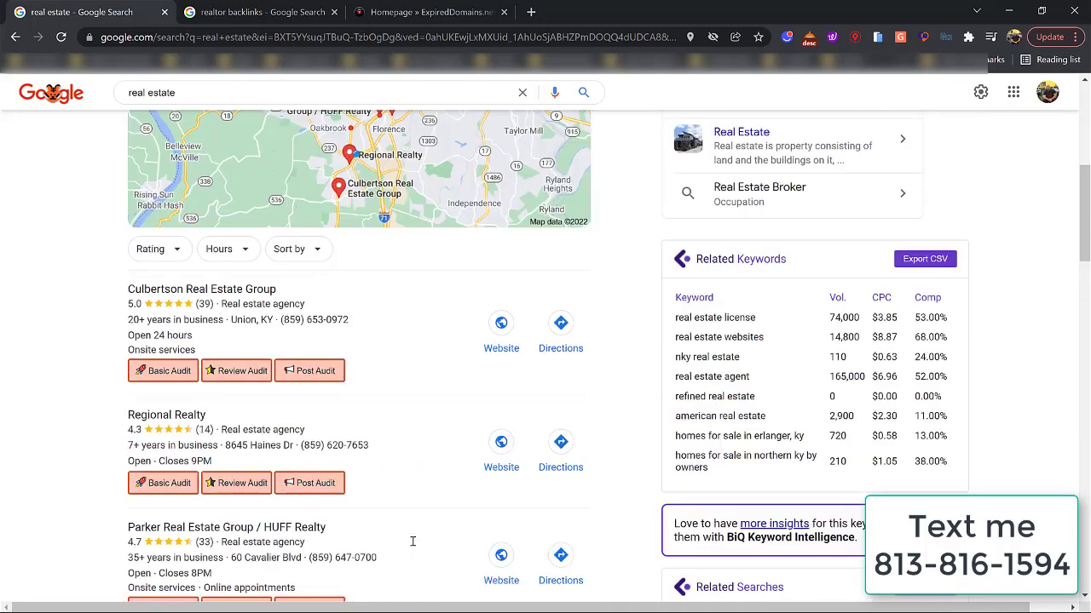
pyautogui.scroll(1, 415, 546)
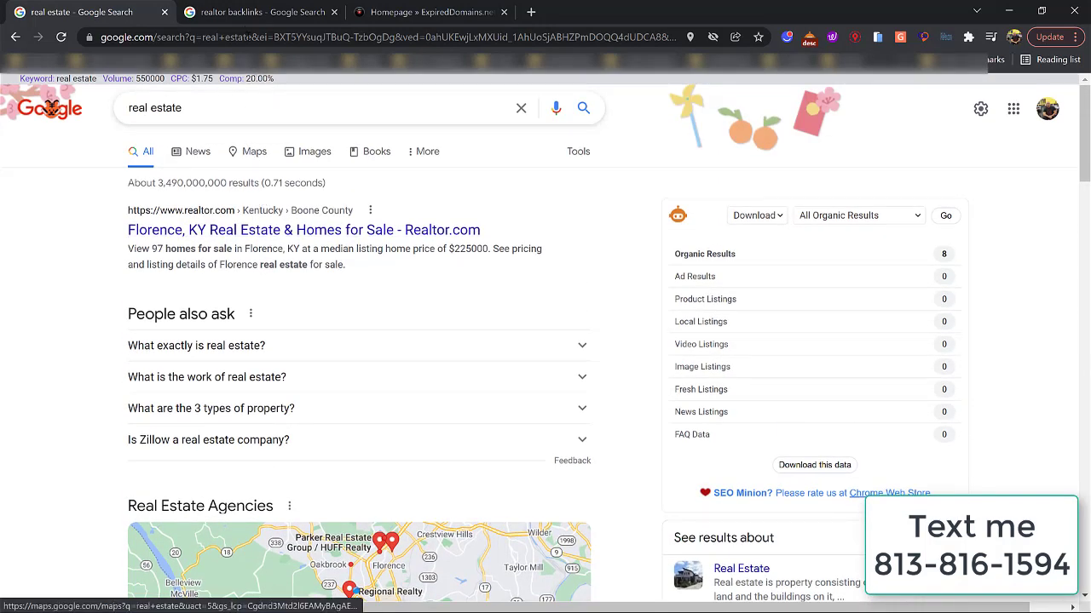
# Revisit the "realtor backlinks" results briefly, then examine the organic listings and top stories in the "real estate" results.
pyautogui.click(244, 14)
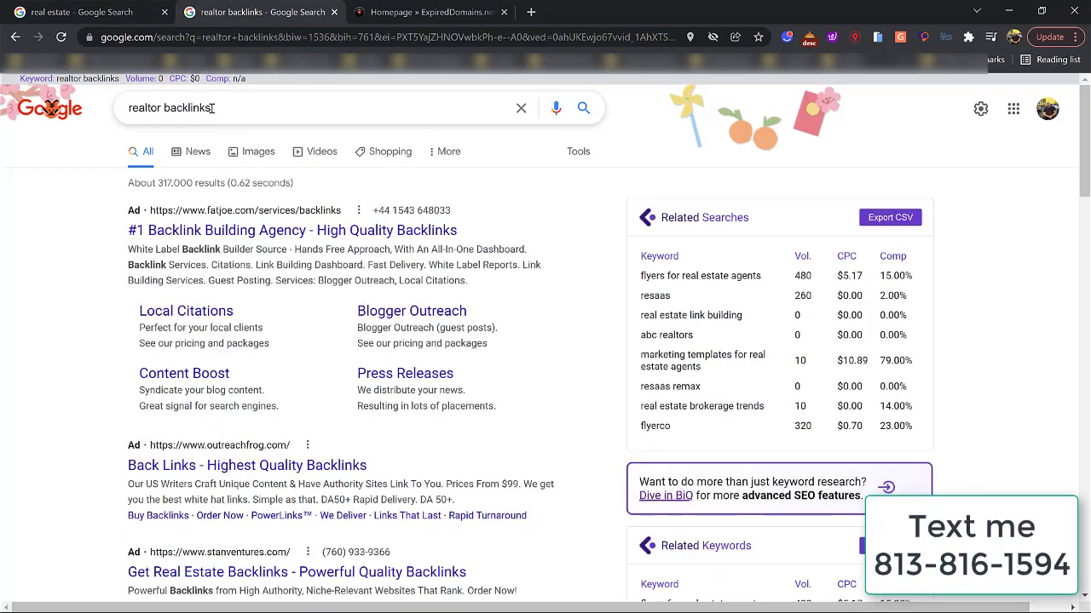
pyautogui.click(106, 24)
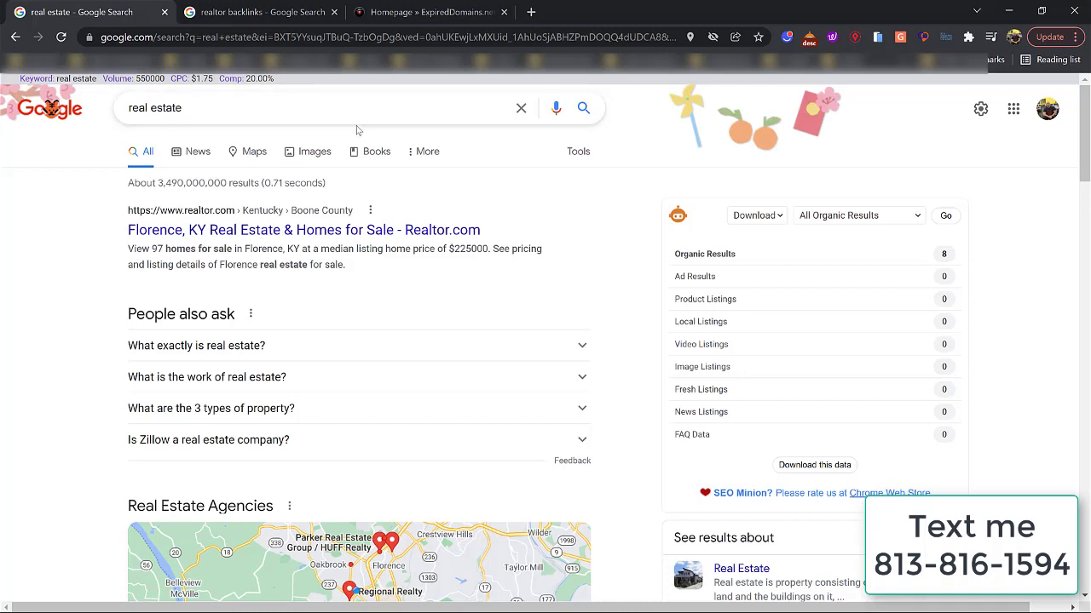
pyautogui.scroll(-1, 339, 235)
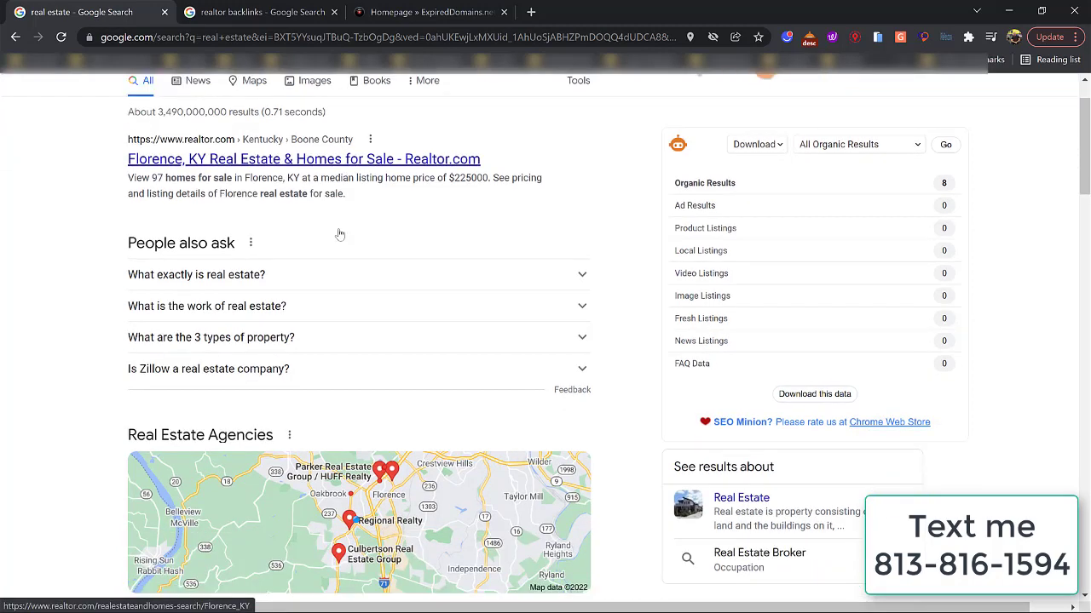
pyautogui.scroll(-7, 339, 234)
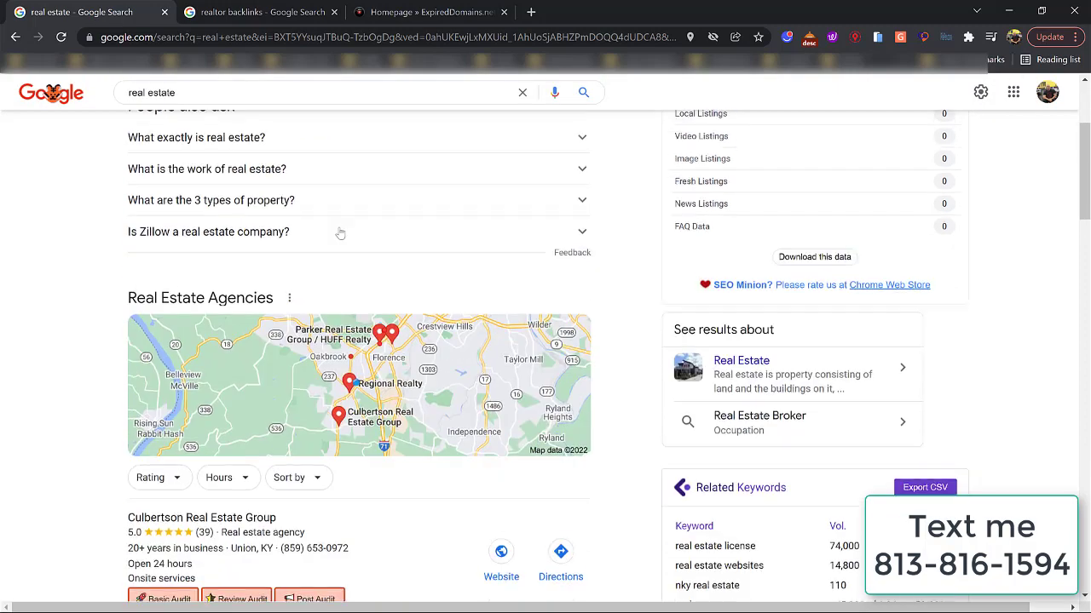
pyautogui.scroll(-7, 343, 228)
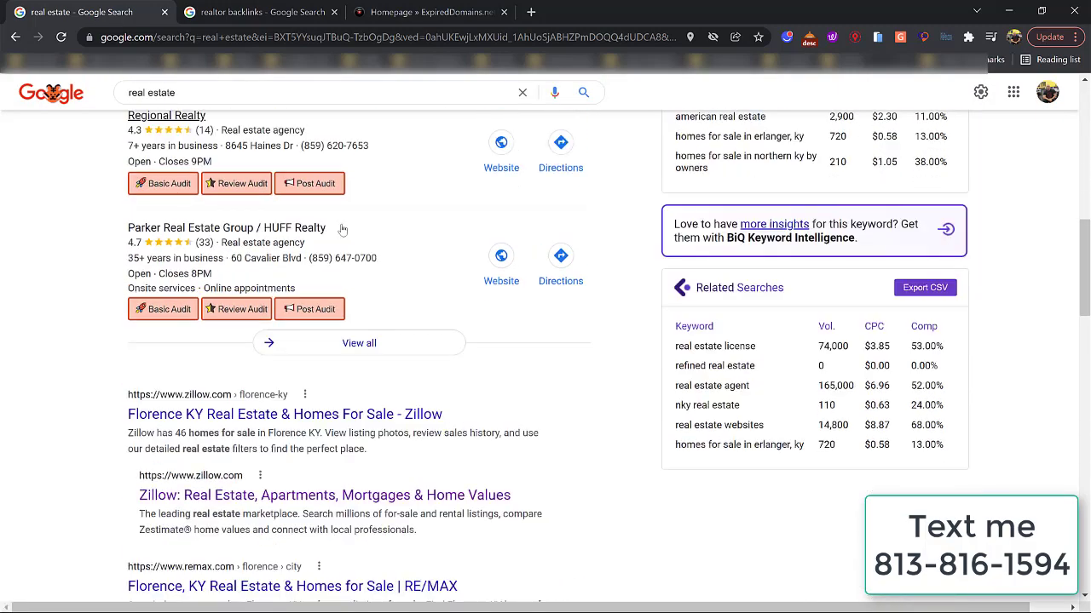
pyautogui.scroll(-2, 321, 248)
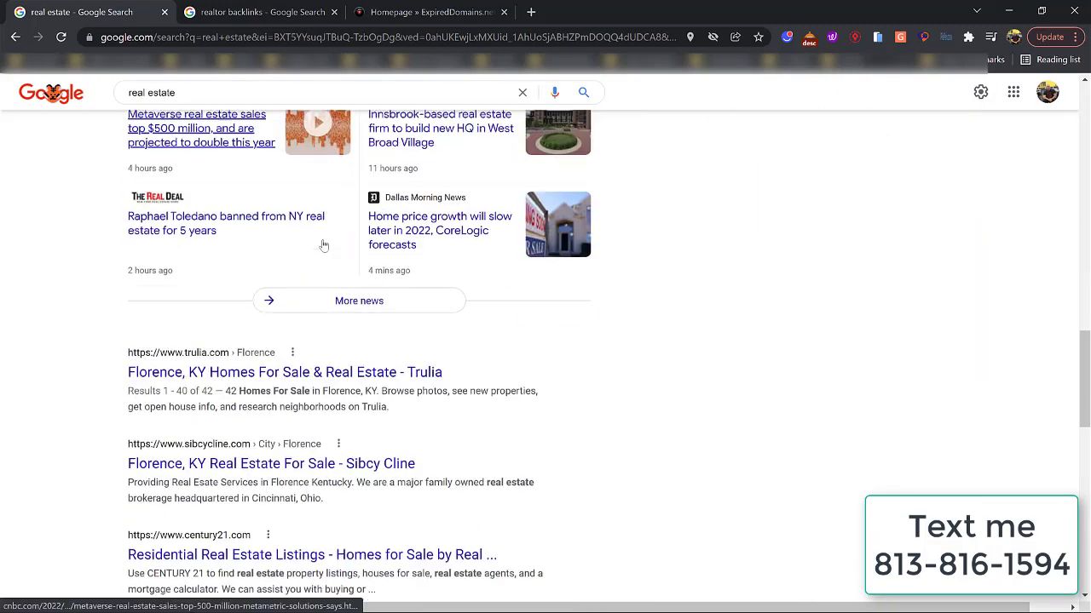
pyautogui.scroll(1, 324, 245)
pyautogui.scroll(4, 324, 245)
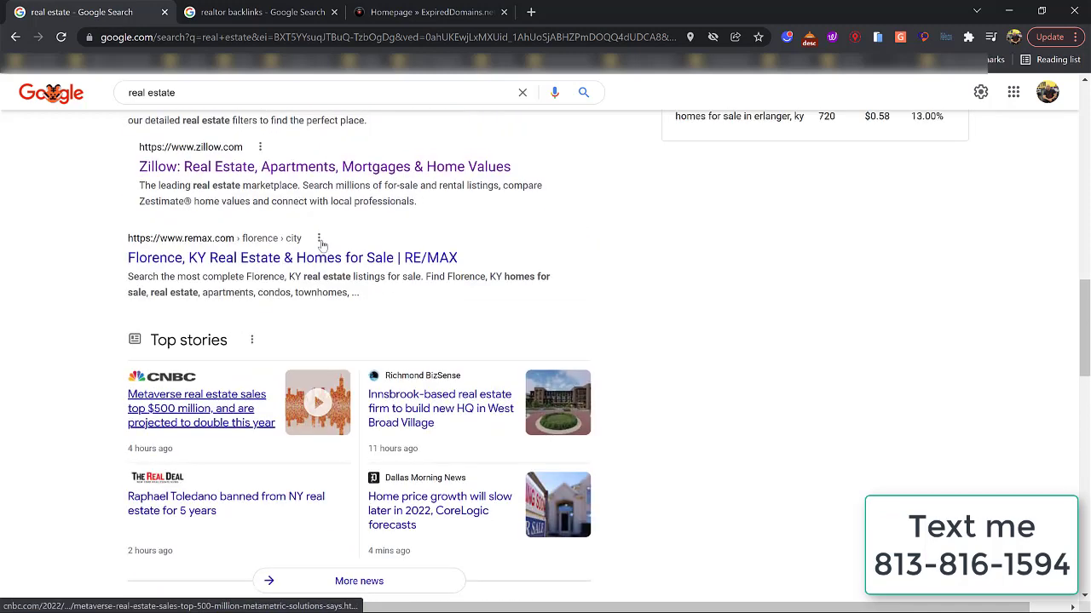